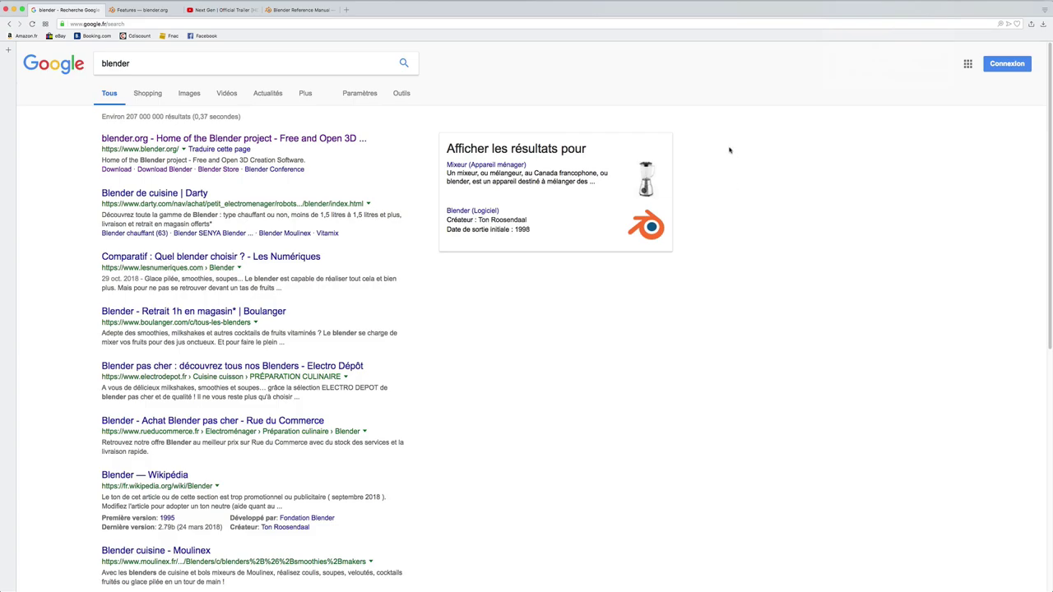
Open the 'blender.org – Home of the Blender project' result from the Google search for blender.
left_click(140, 64)
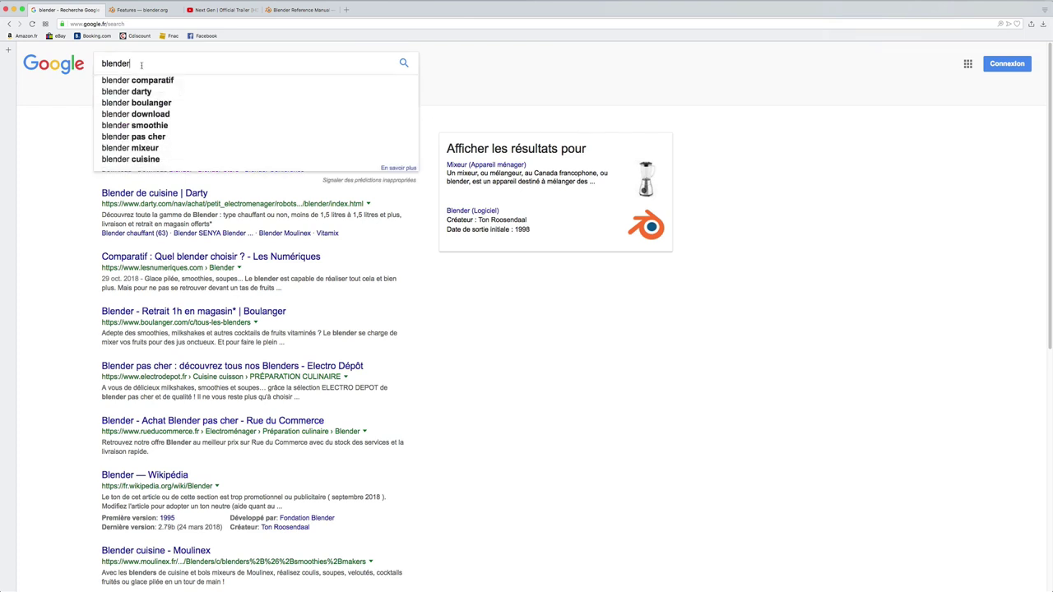
left_click(58, 98)
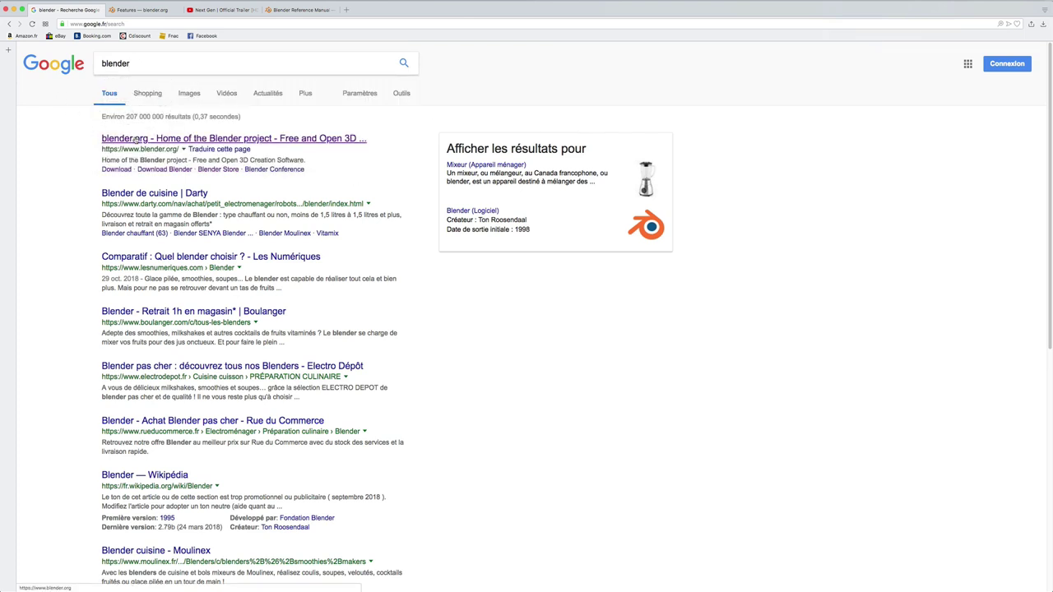
left_click(134, 139)
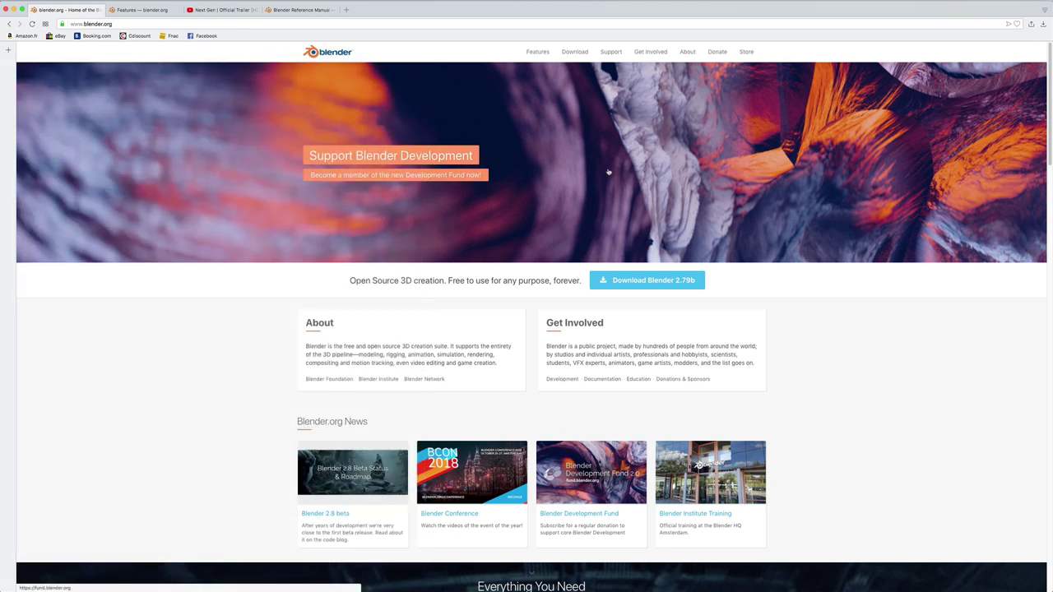
scroll(608, 171, "down", 3)
scroll(608, 171, "down", 2)
scroll(608, 171, "down", 3)
scroll(608, 171, "down", 4)
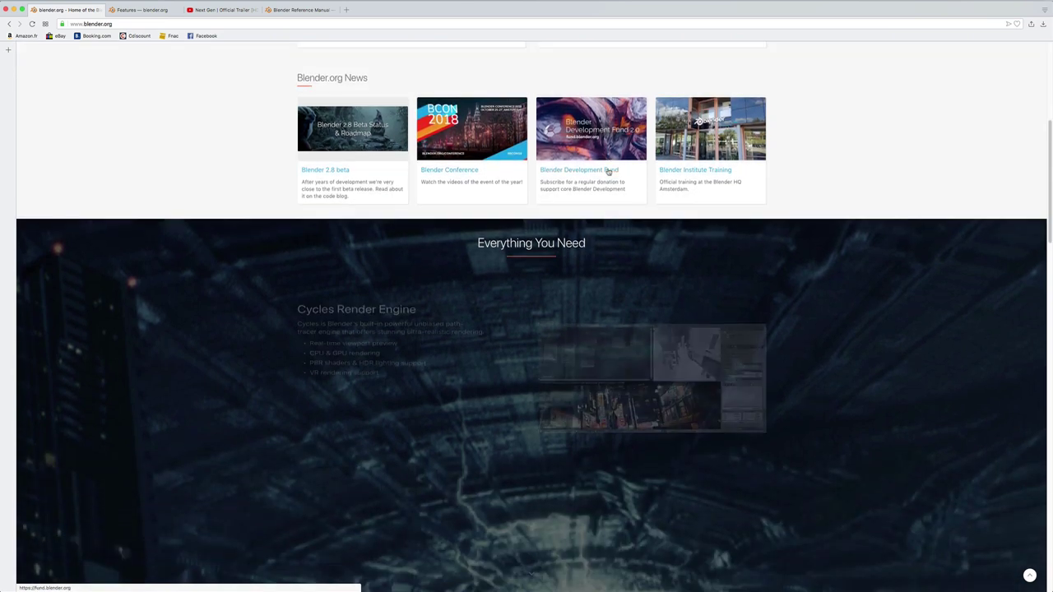
scroll(608, 171, "down", 3)
scroll(608, 171, "up", 4)
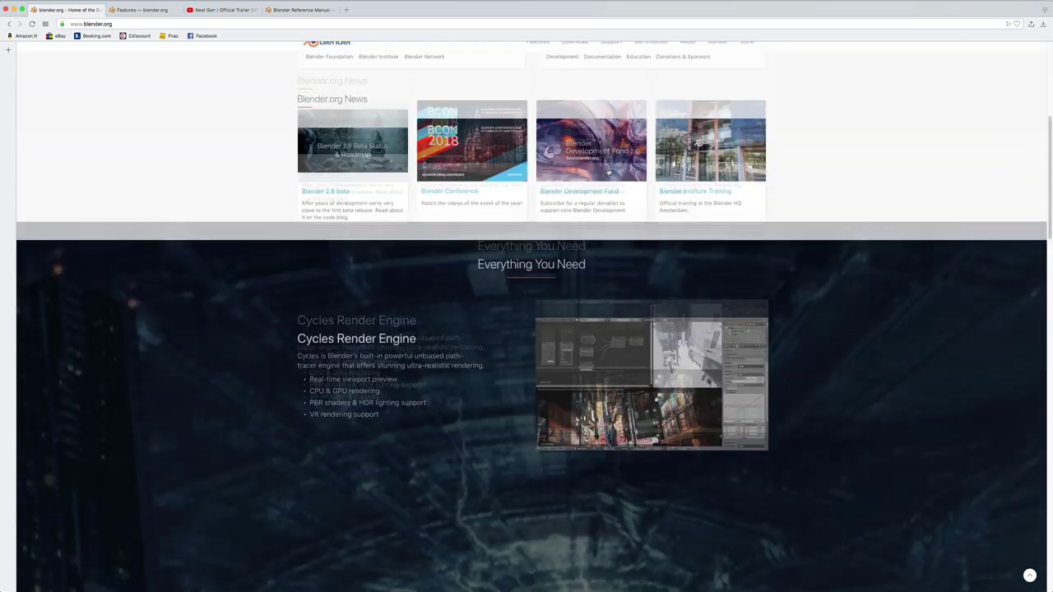
scroll(608, 171, "up", 4)
scroll(608, 172, "up", 3)
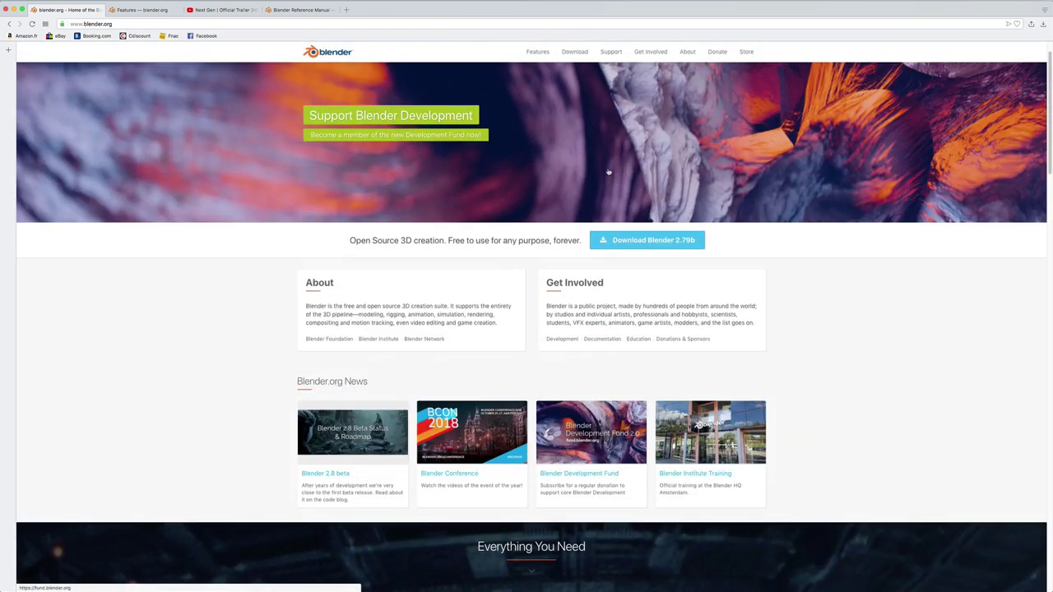
Browse the feature cards on the Features page, then go to the Blender 2.79b Download page.
left_click(537, 52)
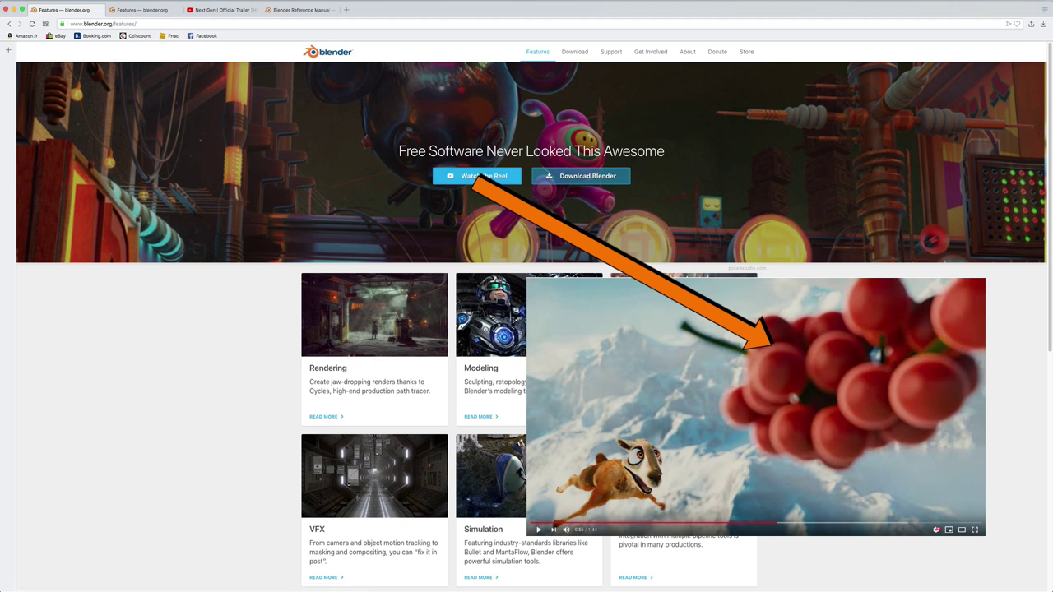
scroll(759, 253, "down", 2)
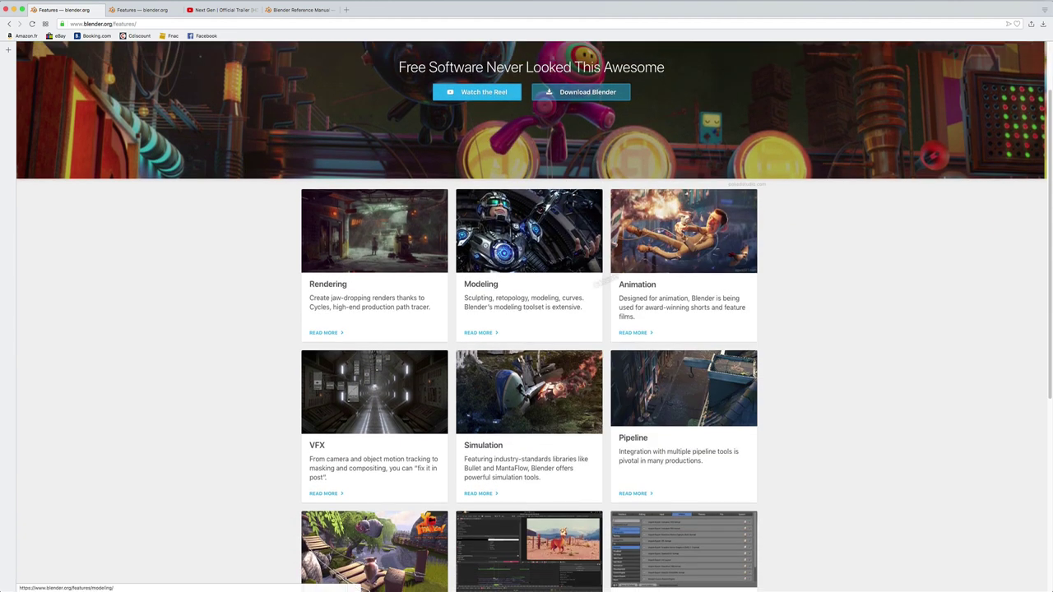
scroll(758, 252, "up", 2)
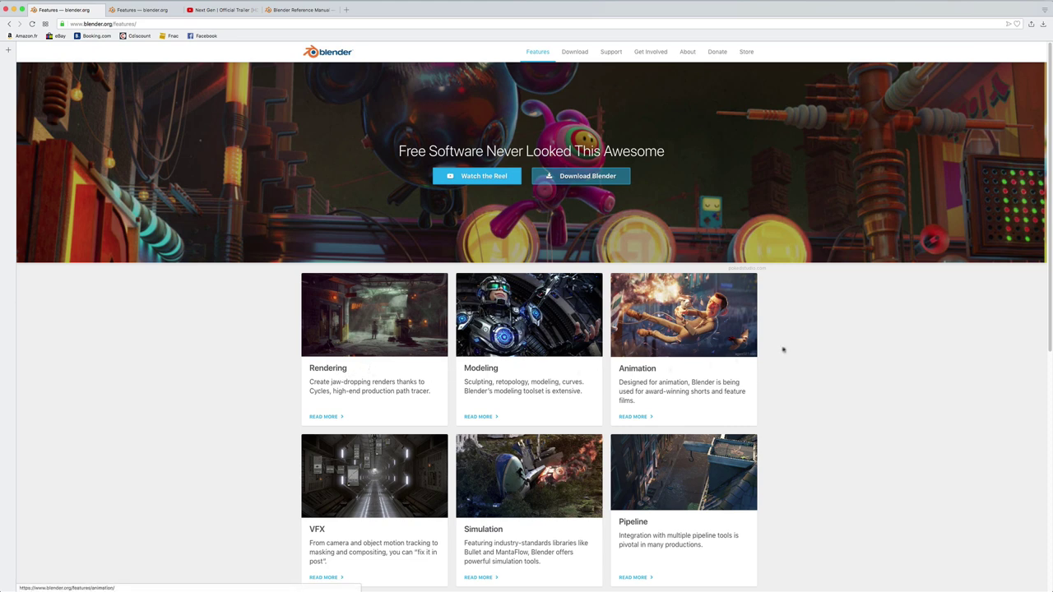
scroll(785, 350, "down", 2)
scroll(795, 344, "down", 2)
scroll(796, 339, "down", 3)
scroll(797, 336, "down", 2)
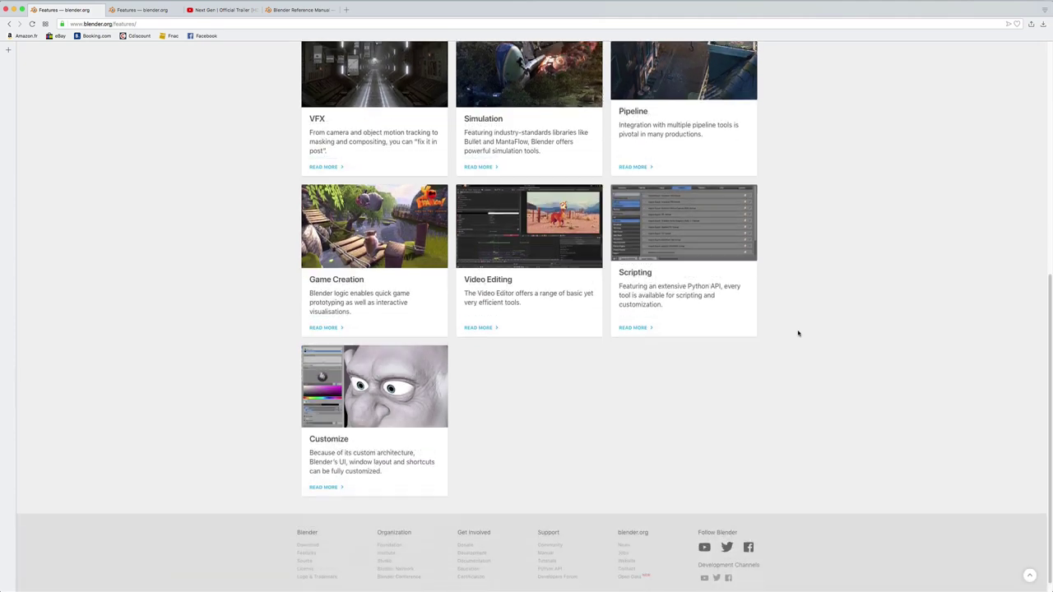
scroll(797, 333, "up", 6)
scroll(798, 333, "up", 3)
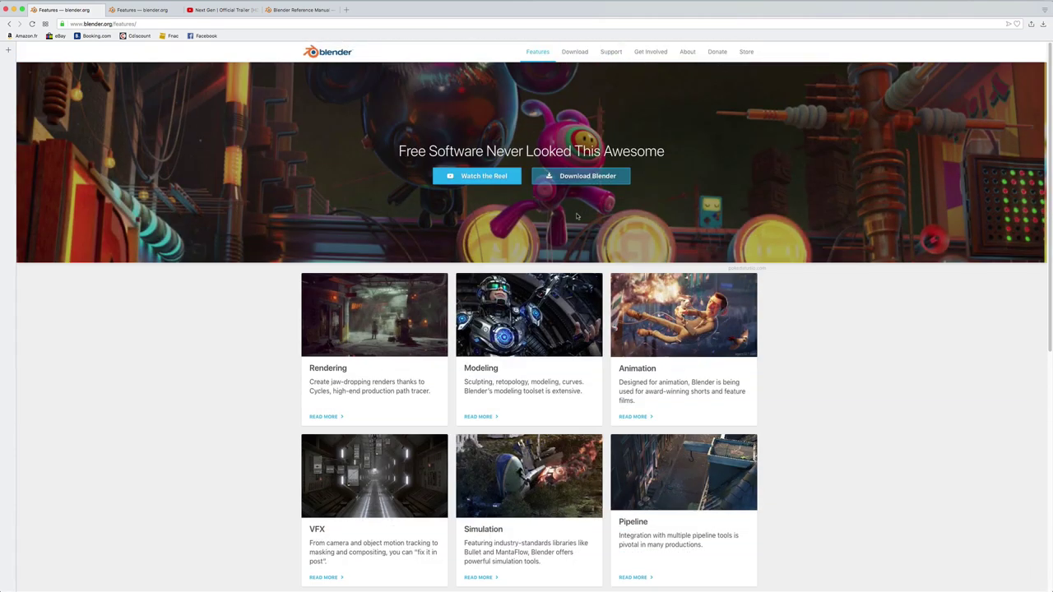
left_click(576, 54)
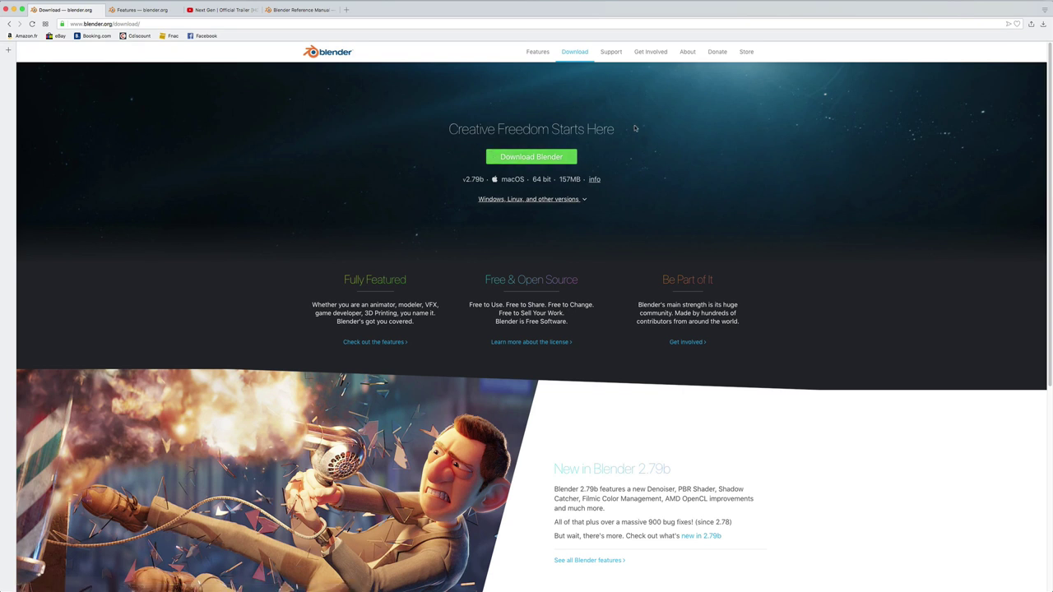
View the Support page, then return to Download and scroll to the Go Experimental section.
left_click(612, 51)
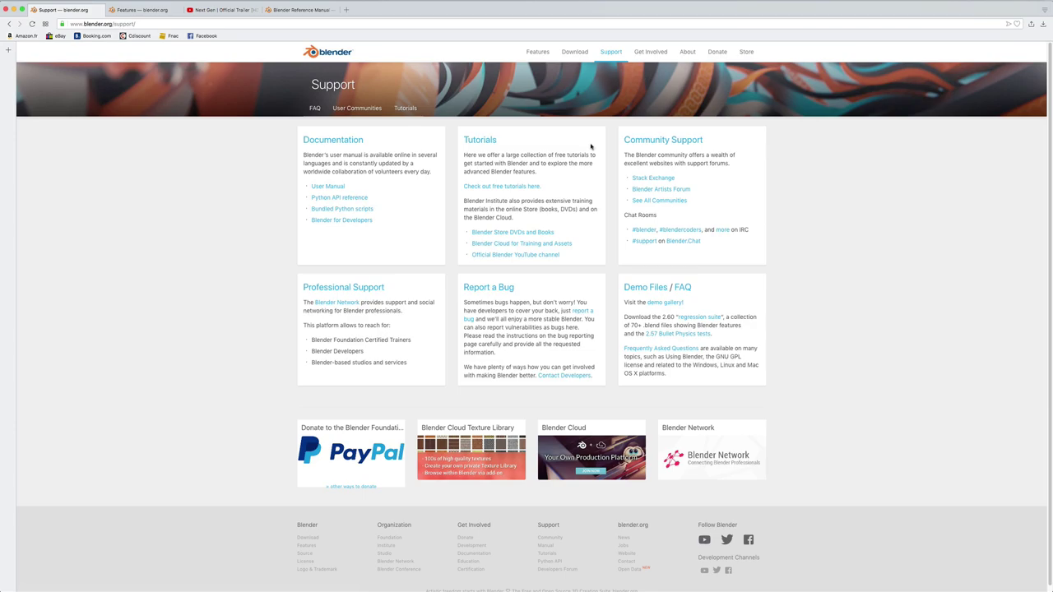
left_click(575, 52)
scroll(514, 362, "down", 5)
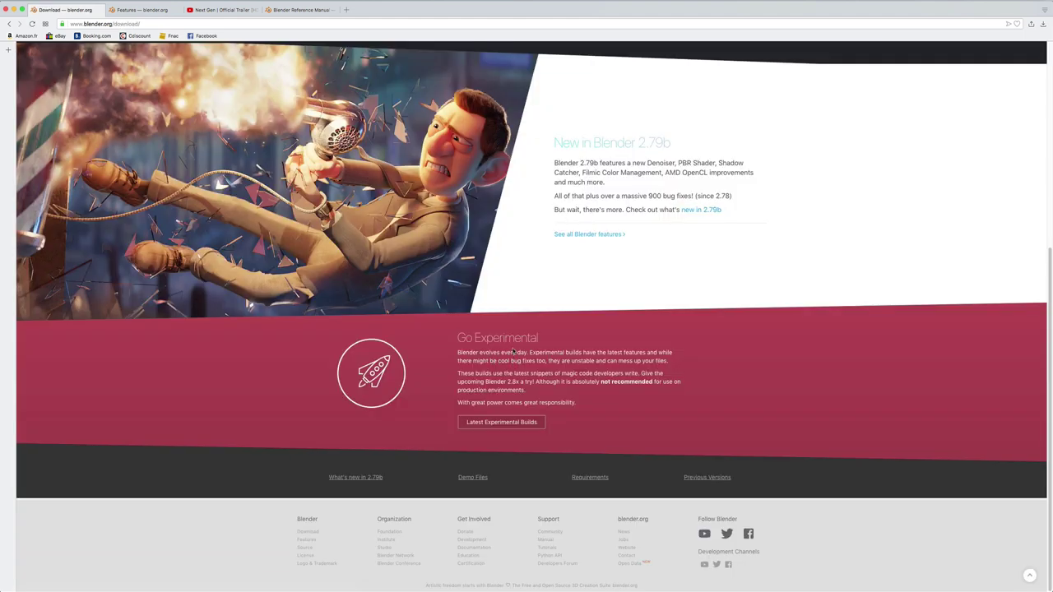
Review the latest Blender 2.8 experimental builds tables, then switch to the Next Gen trailer tab.
left_click(512, 426)
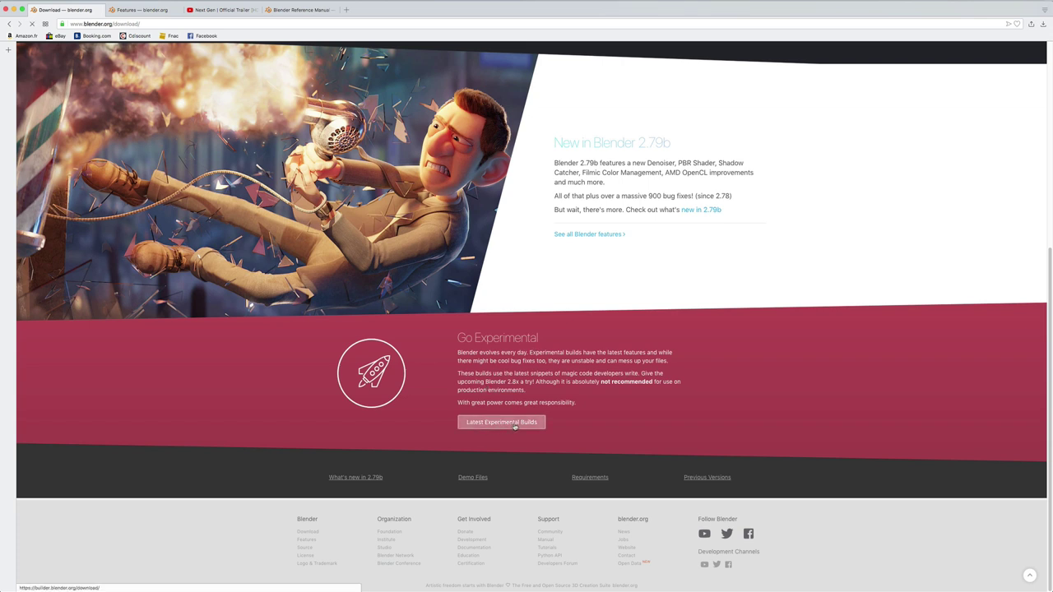
scroll(485, 217, "down", 3)
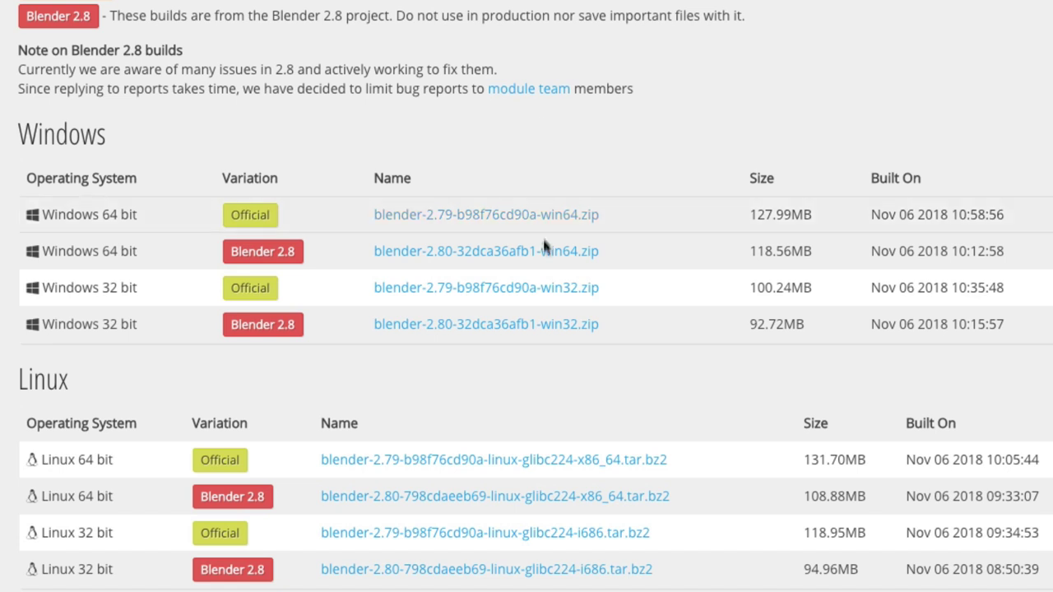
scroll(477, 379, "up", 2)
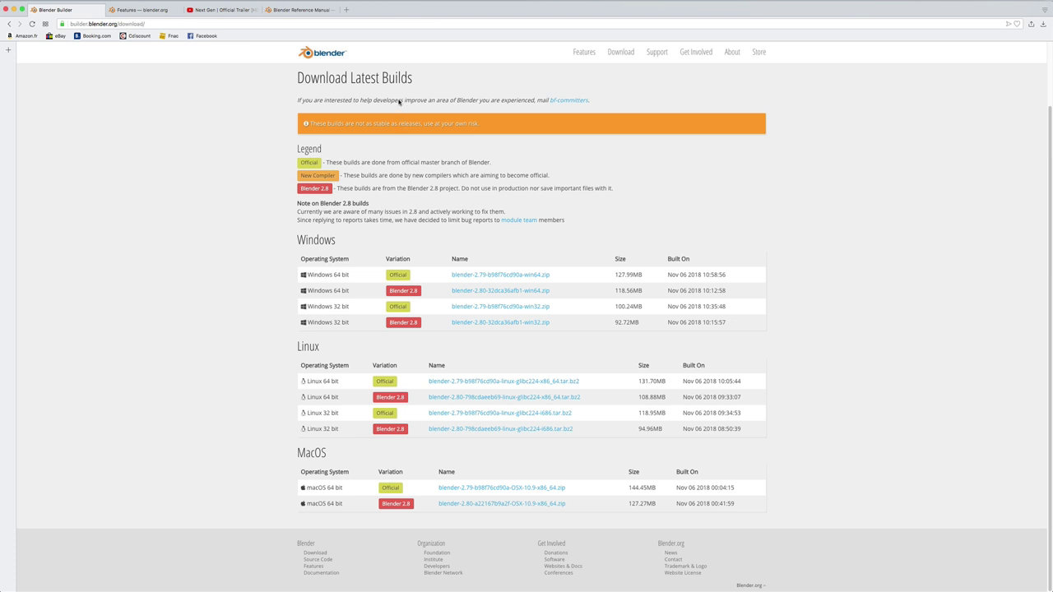
left_click(223, 9)
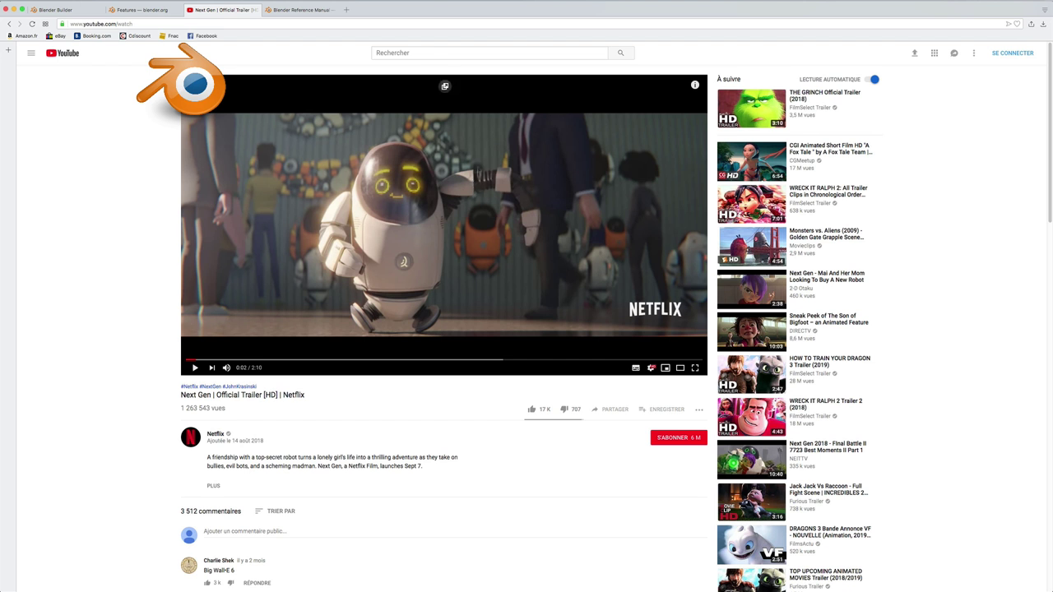
Set the Blender 2.79 Reference Manual's language to Français.
left_click(306, 11)
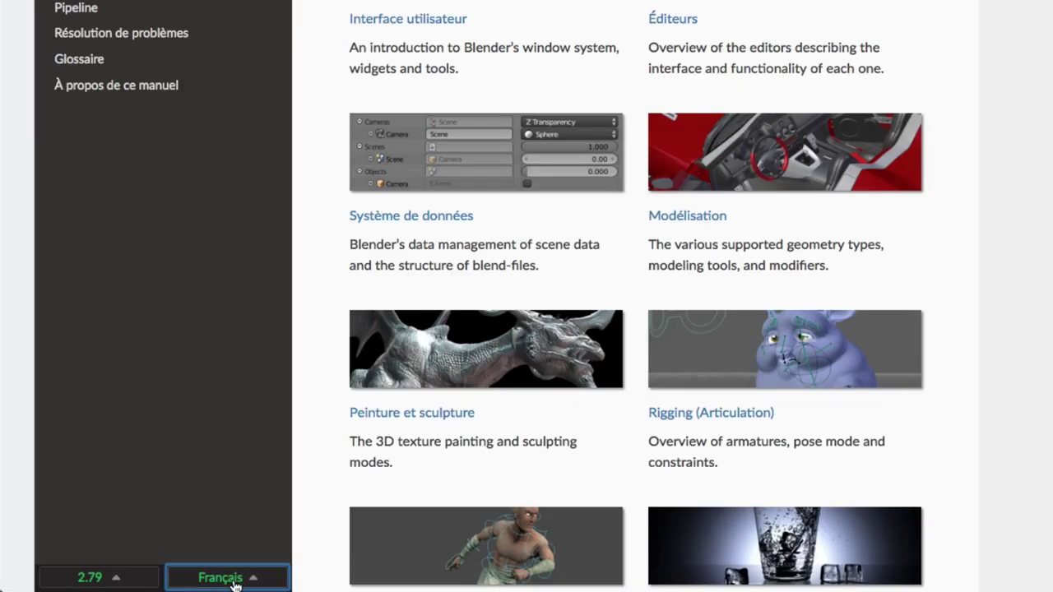
left_click(111, 585)
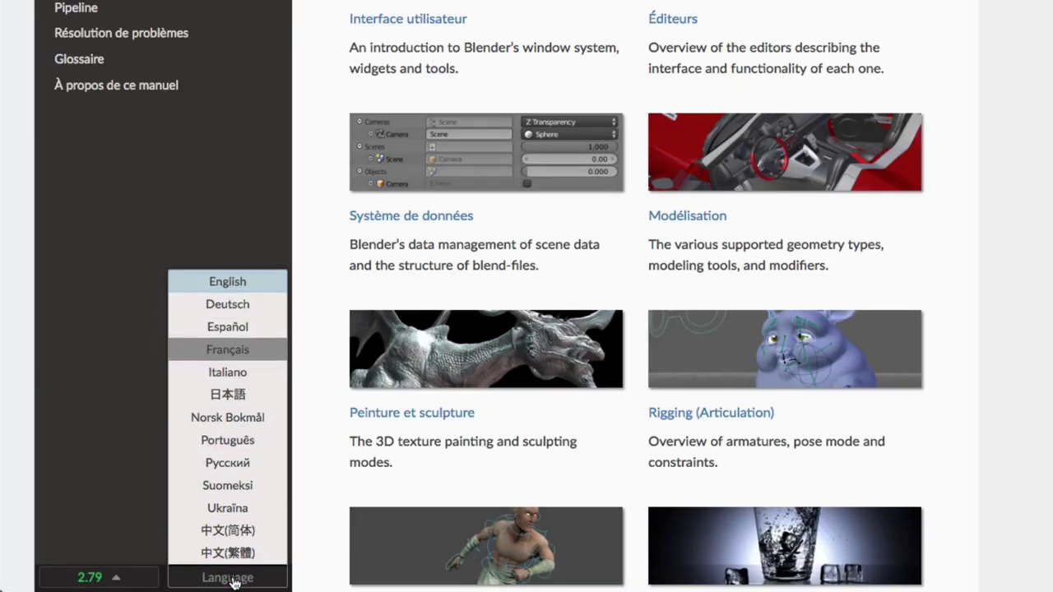
left_click(241, 350)
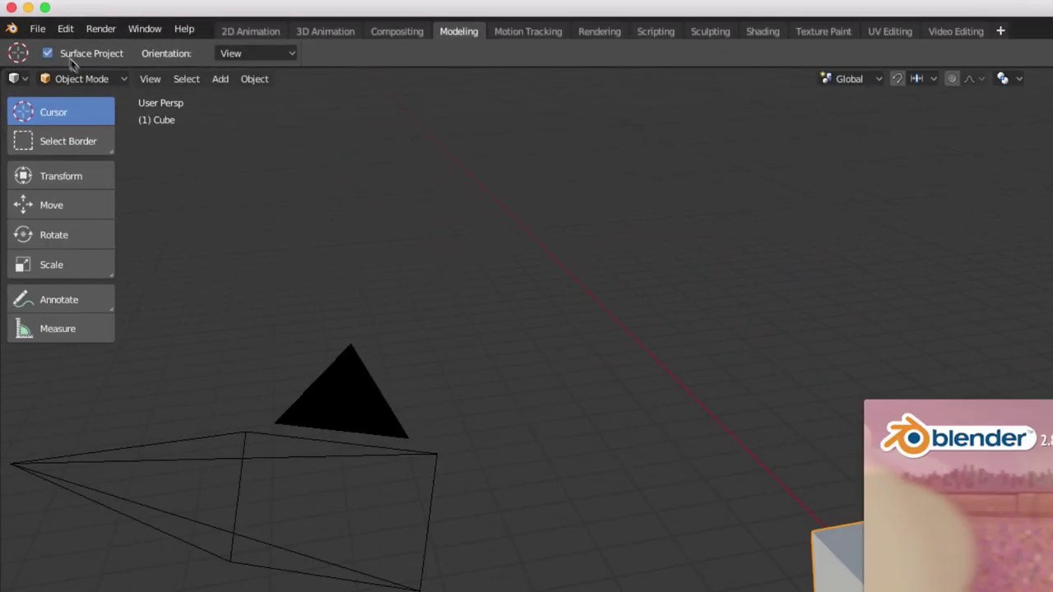
Keep the Blender interaction preset, close the splash screen and orbit around the default cube.
left_click(12, 33)
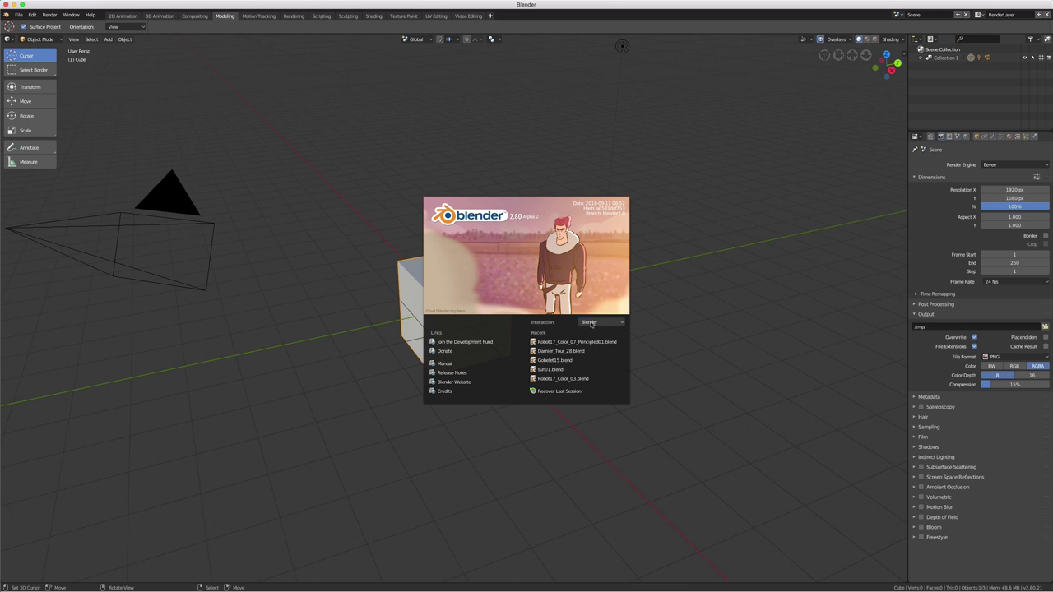
left_click(591, 322)
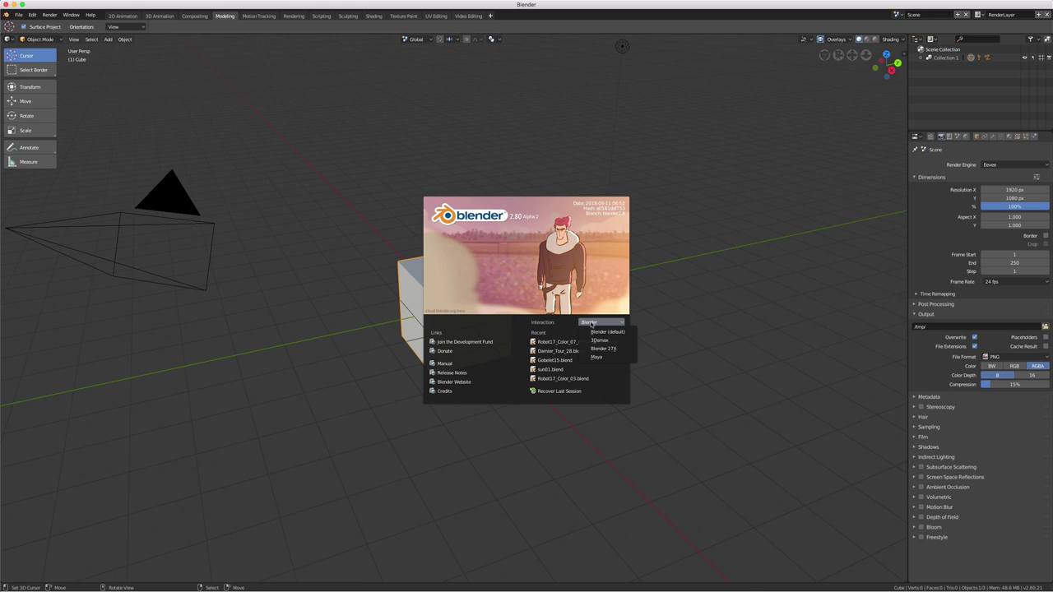
left_click(605, 332)
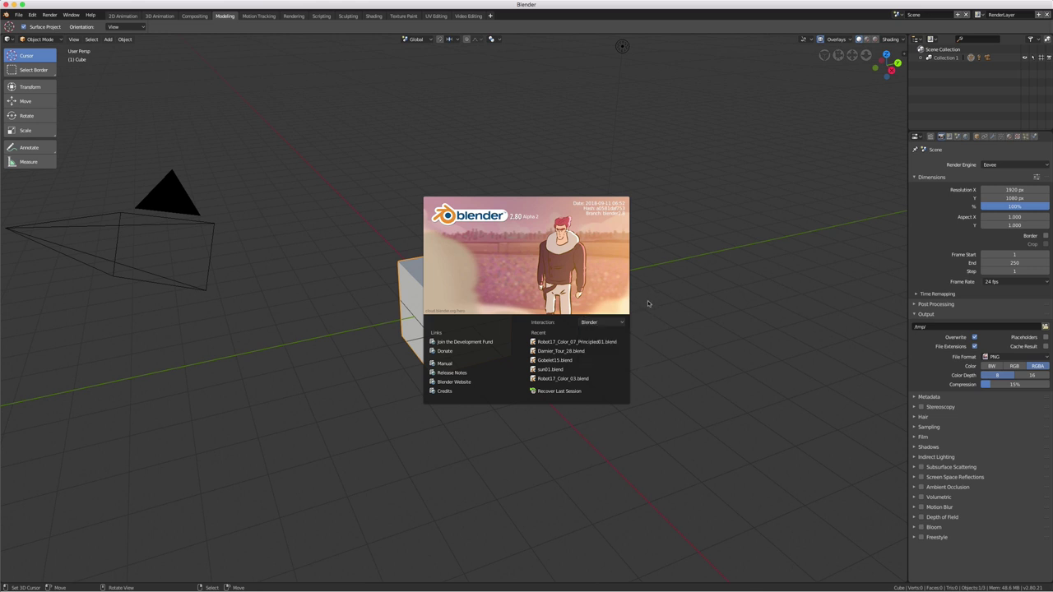
left_click(648, 290)
middle_click_drag(441, 347, 454, 343)
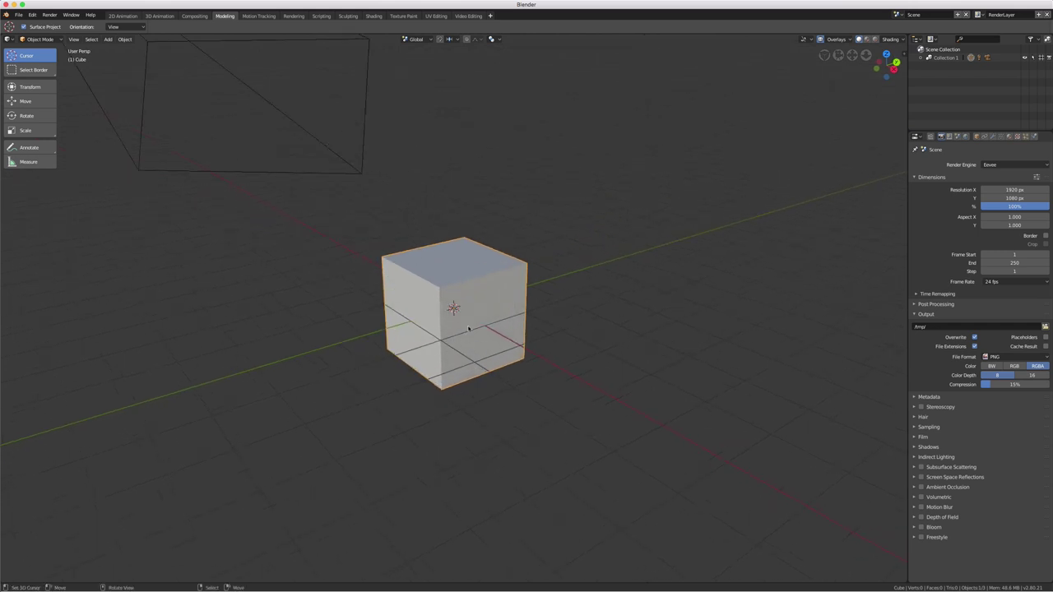
scroll(468, 328, "up", 3)
scroll(468, 328, "down", 1)
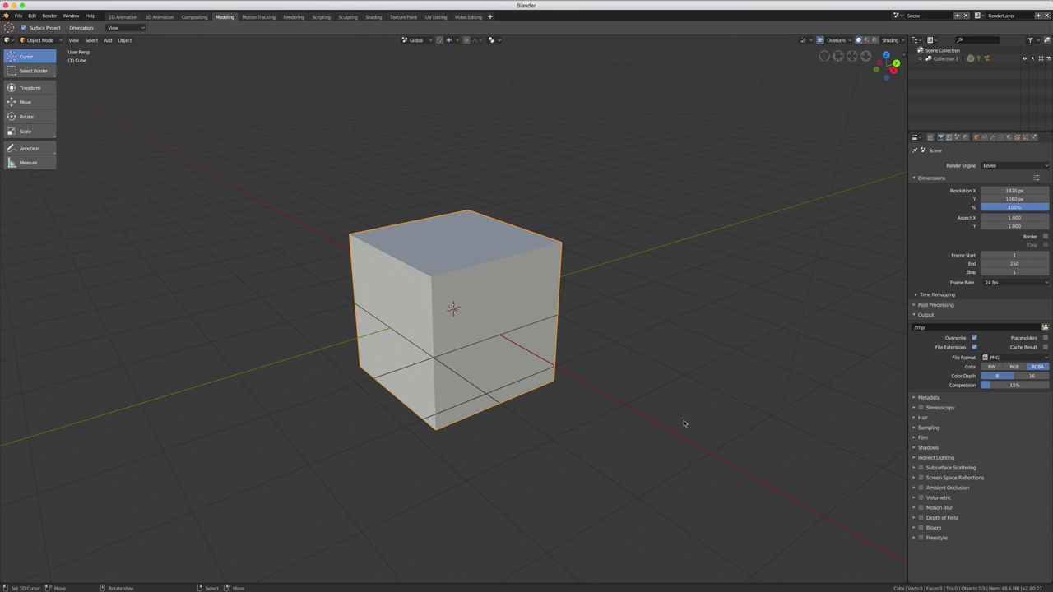
left_click(128, 17)
left_click(159, 17)
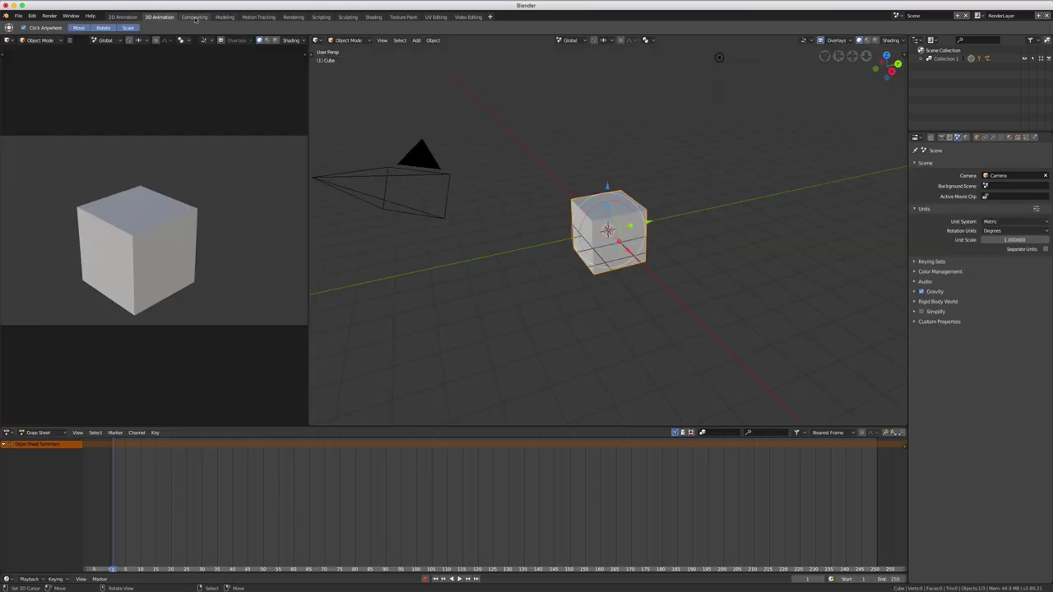
left_click(194, 18)
left_click(224, 18)
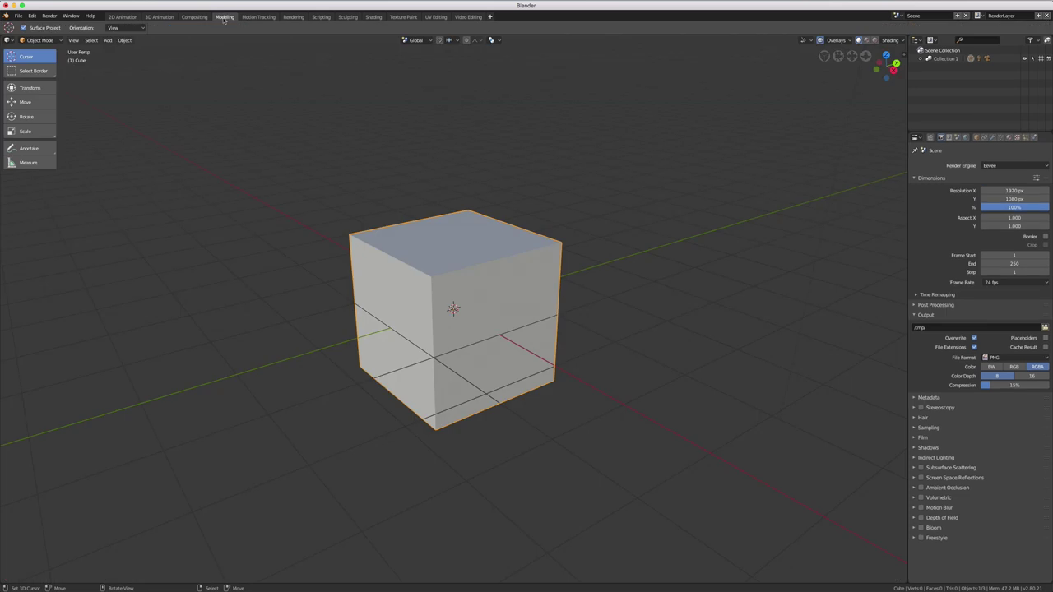
left_click(374, 17)
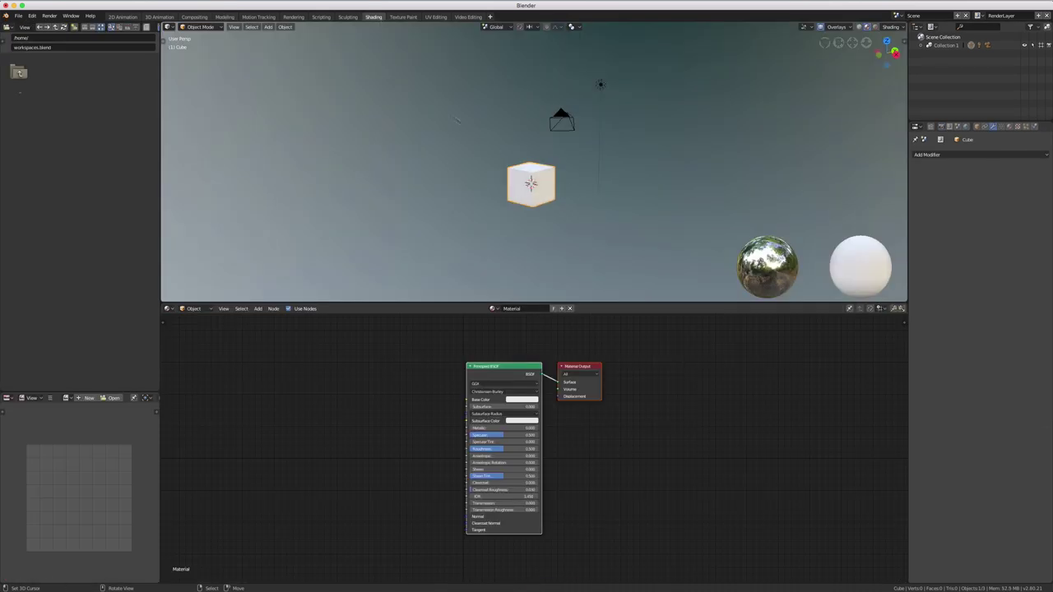
left_click(225, 18)
middle_click_drag(567, 249, 574, 247)
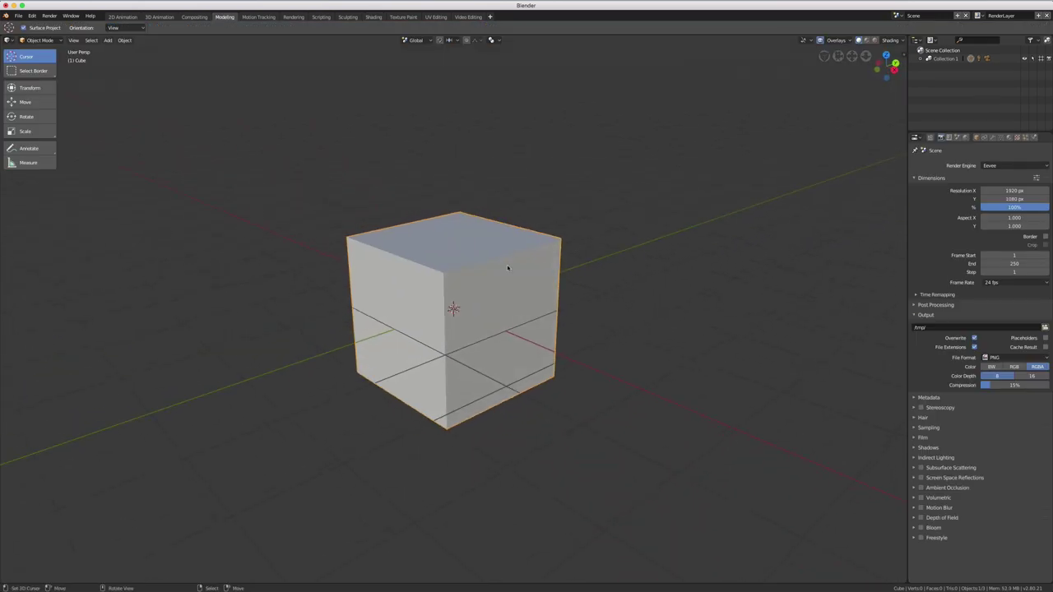
Inspect the cut cube's mesh in Edit Mode, then delete the cube from Object Mode.
key("Tab")
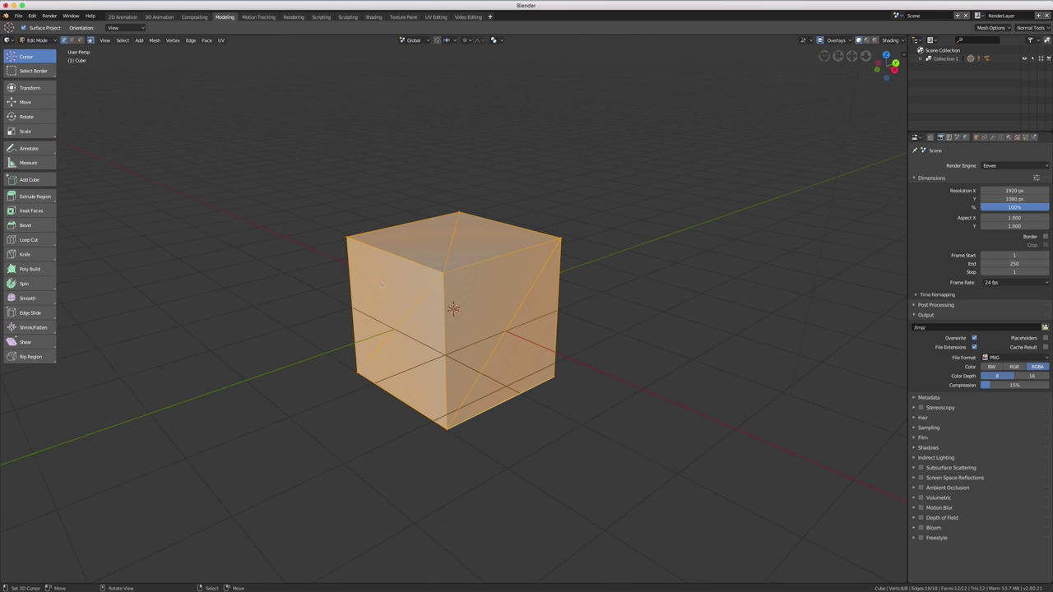
middle_click_drag(473, 265, 510, 272)
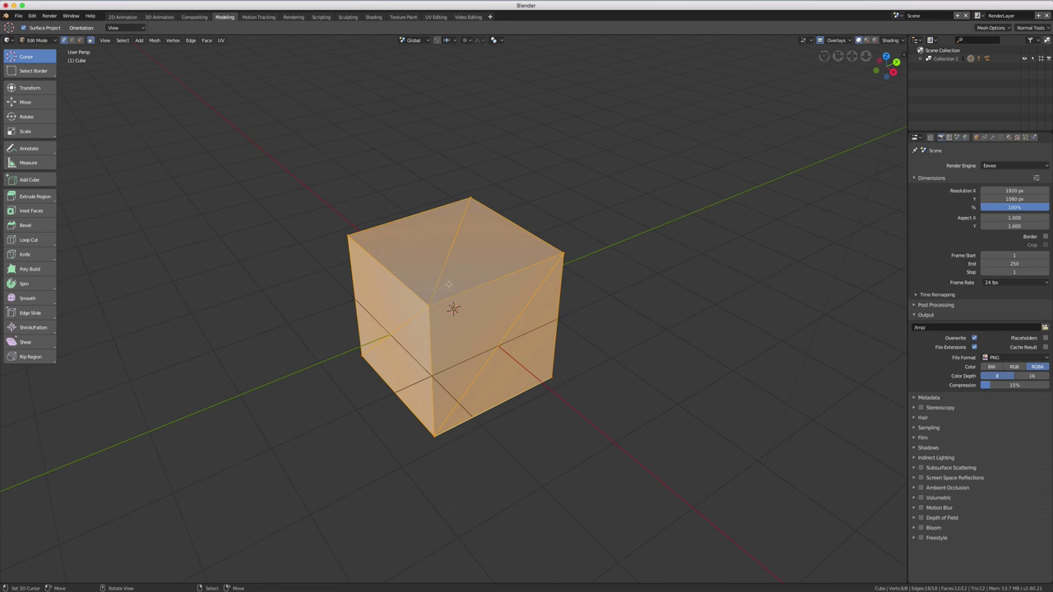
key("Tab")
key("x")
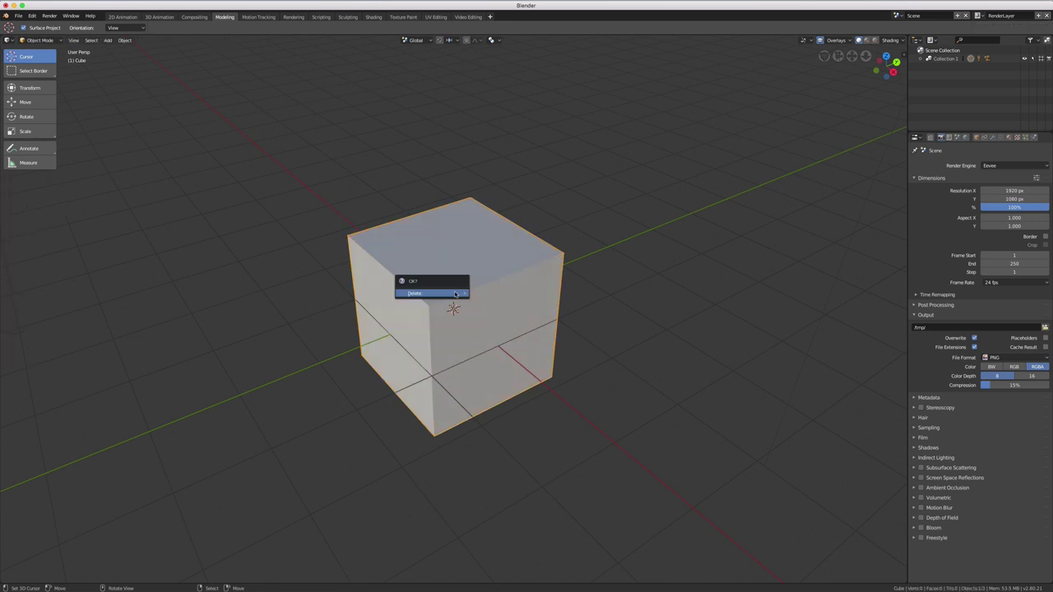
left_click(455, 293)
Add a new 1 m mesh cube at the origin.
key("shift+a")
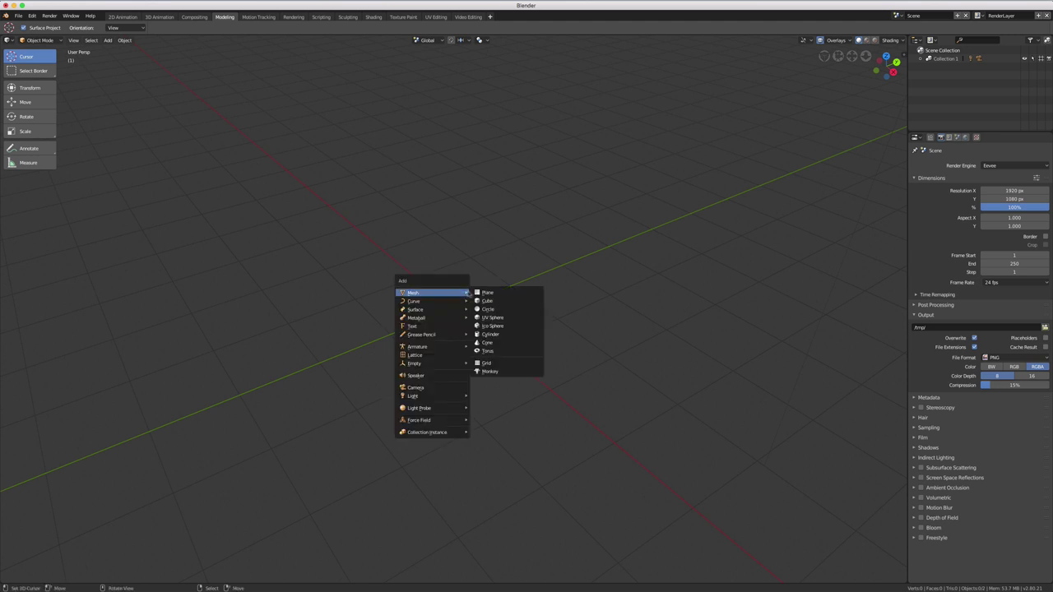
left_click(486, 301)
middle_click_drag(479, 311, 474, 321)
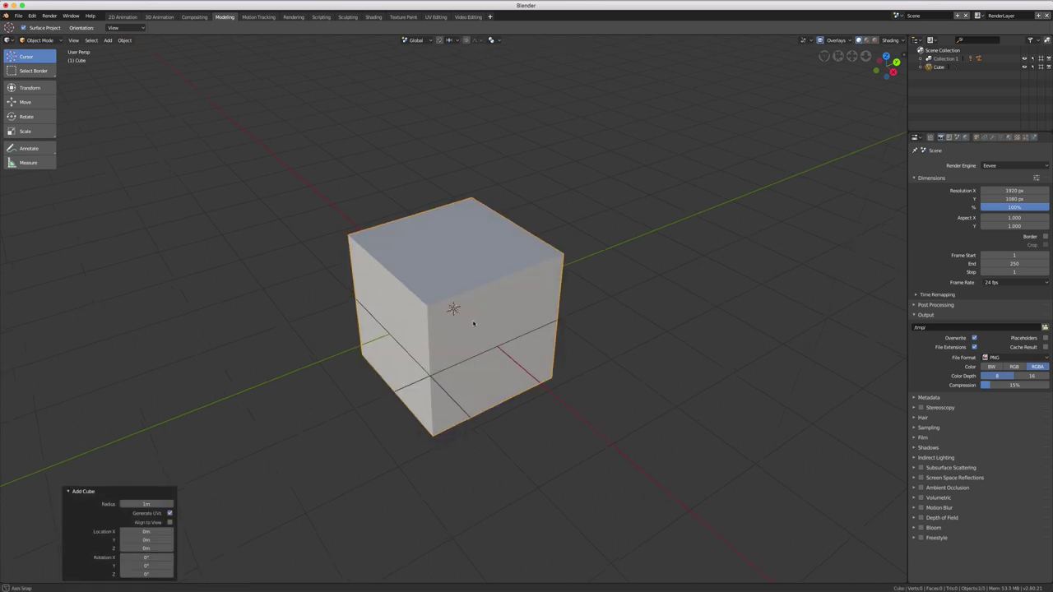
scroll(493, 317, "up", 1)
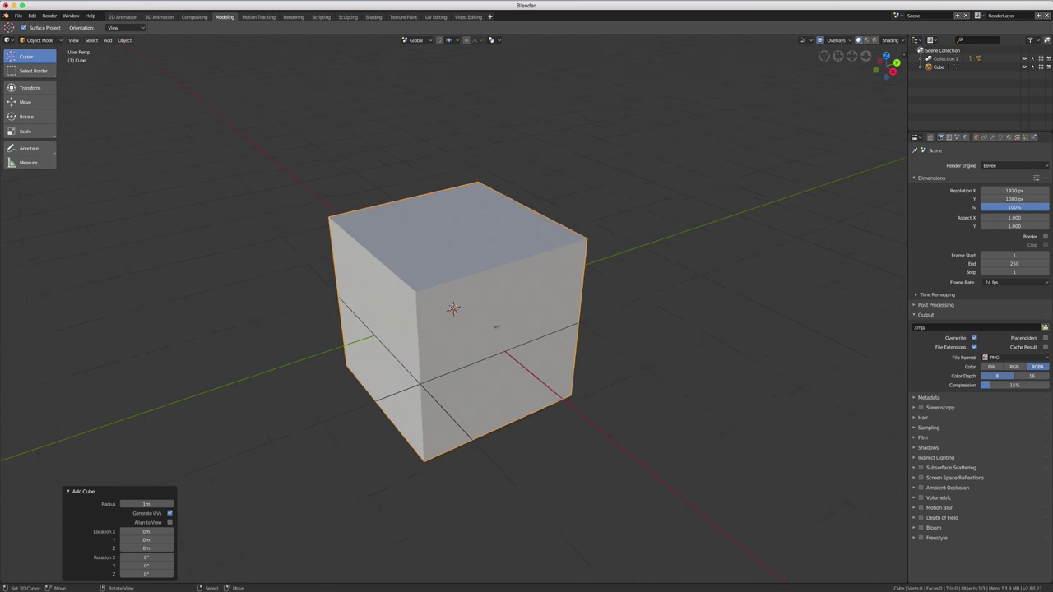
scroll(496, 311, "up", 1)
scroll(496, 311, "down", 1)
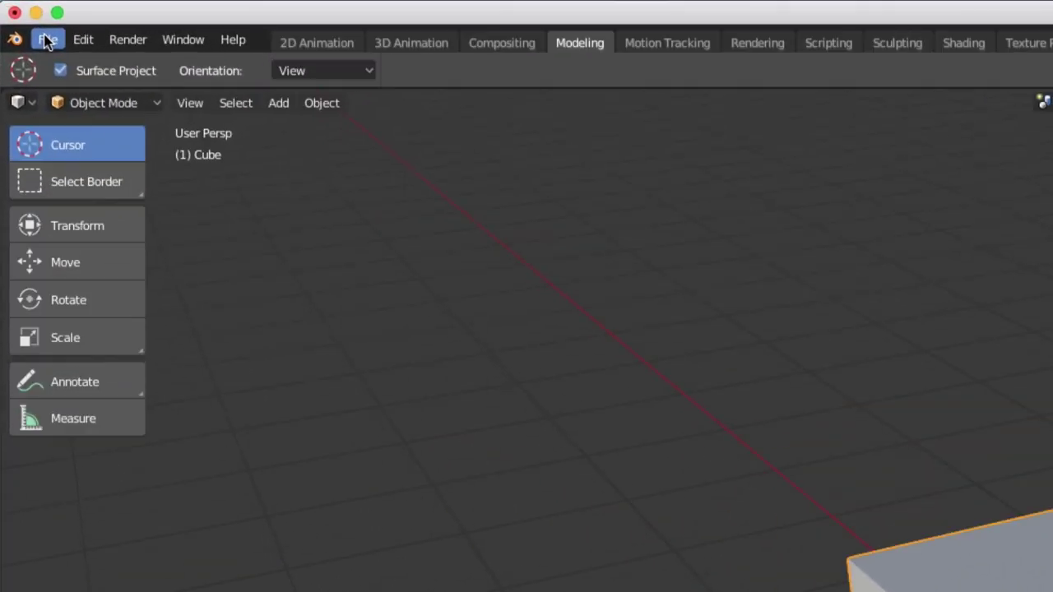
left_click(47, 41)
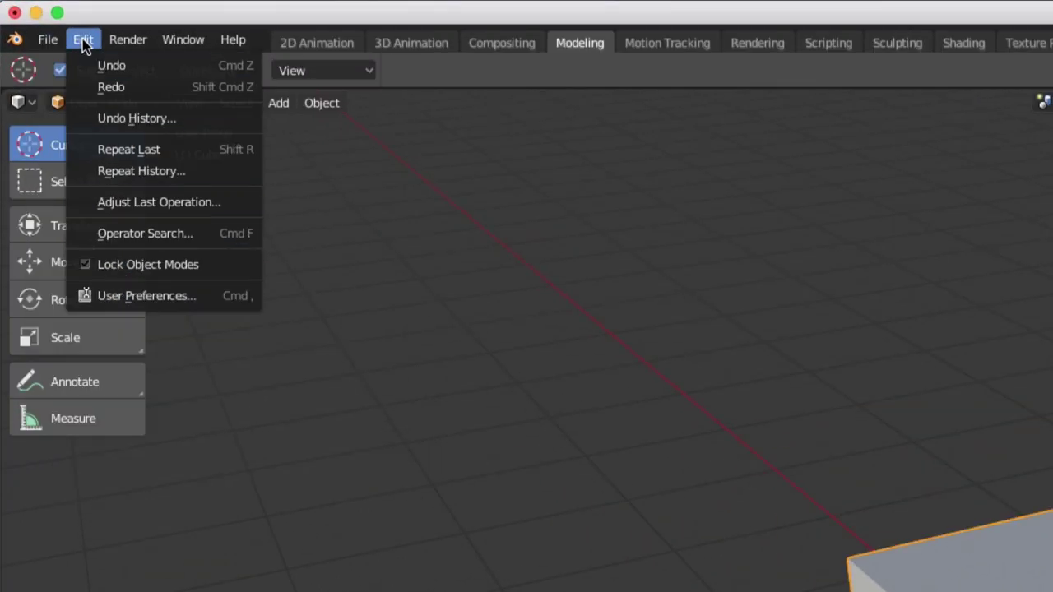
left_click(136, 296)
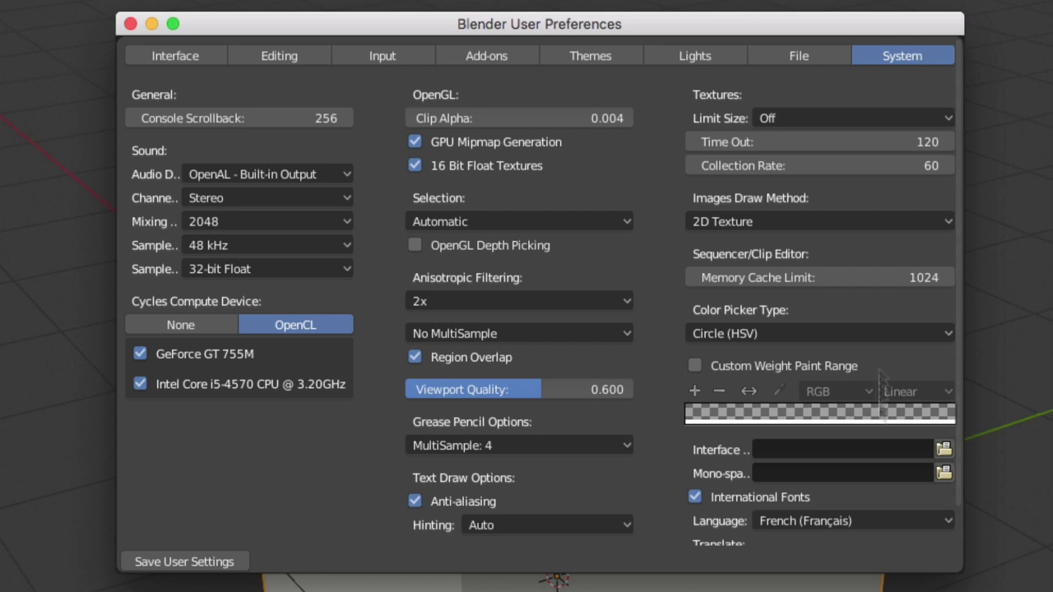
scroll(877, 444, "down", 2)
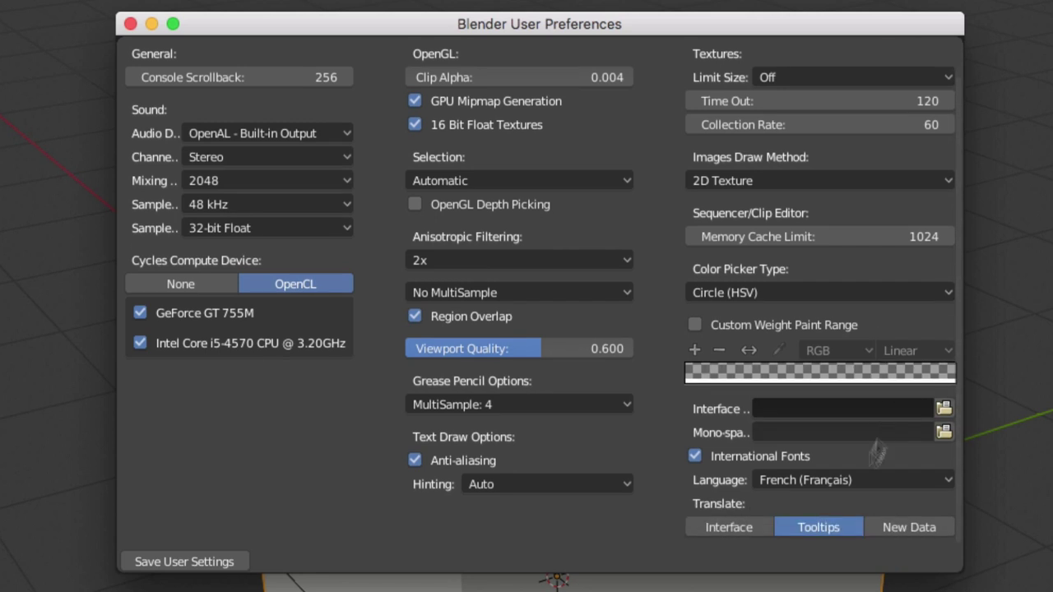
left_click(810, 482)
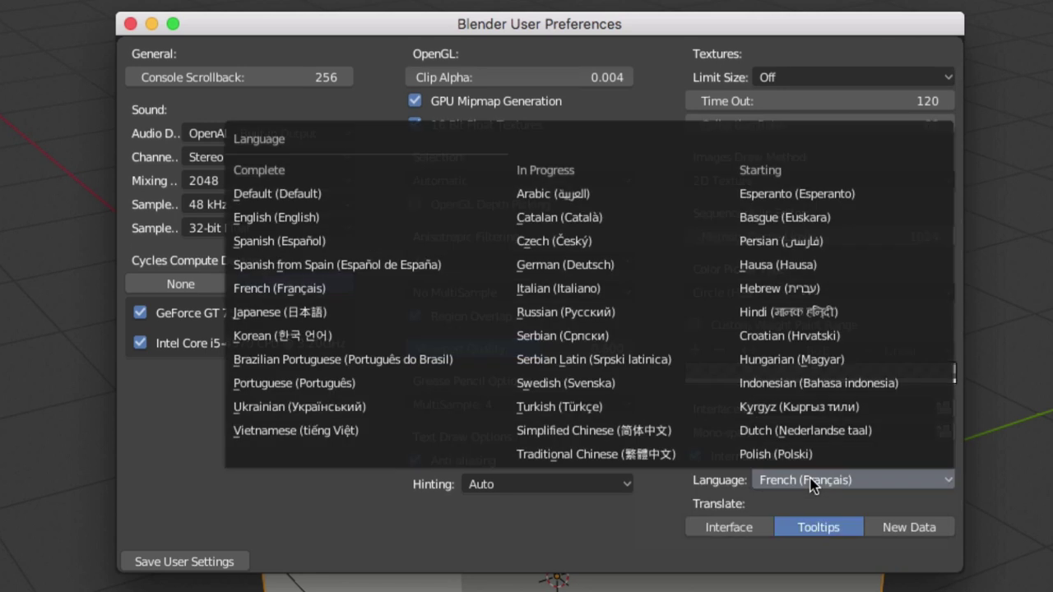
left_click(275, 288)
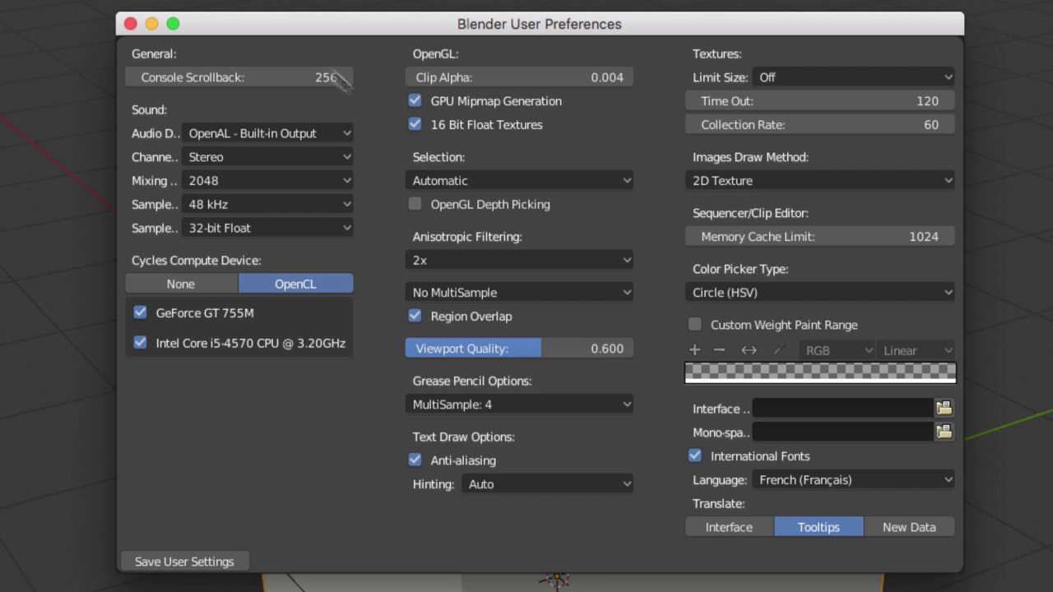
left_click(129, 24)
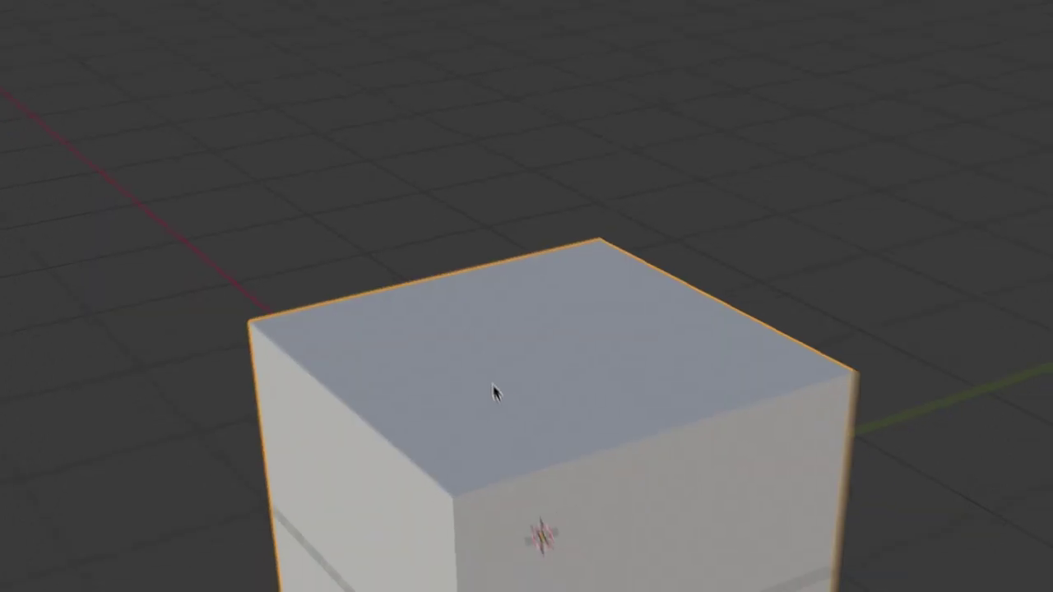
Enter Edit Mode on the new cube and orbit and zoom around its 8-vertex mesh.
key("Tab")
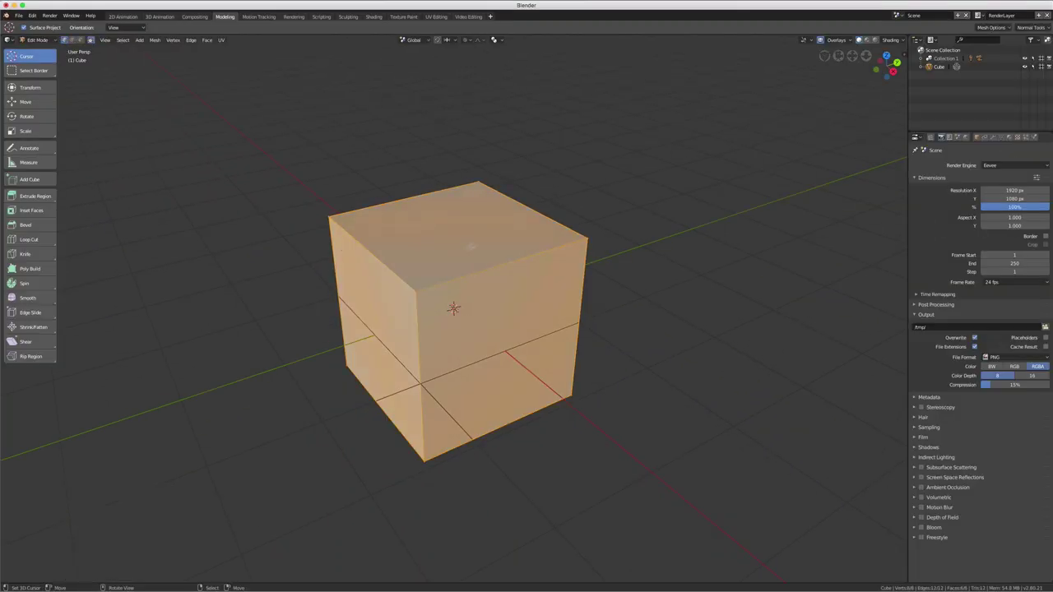
middle_click_drag(433, 247, 529, 229)
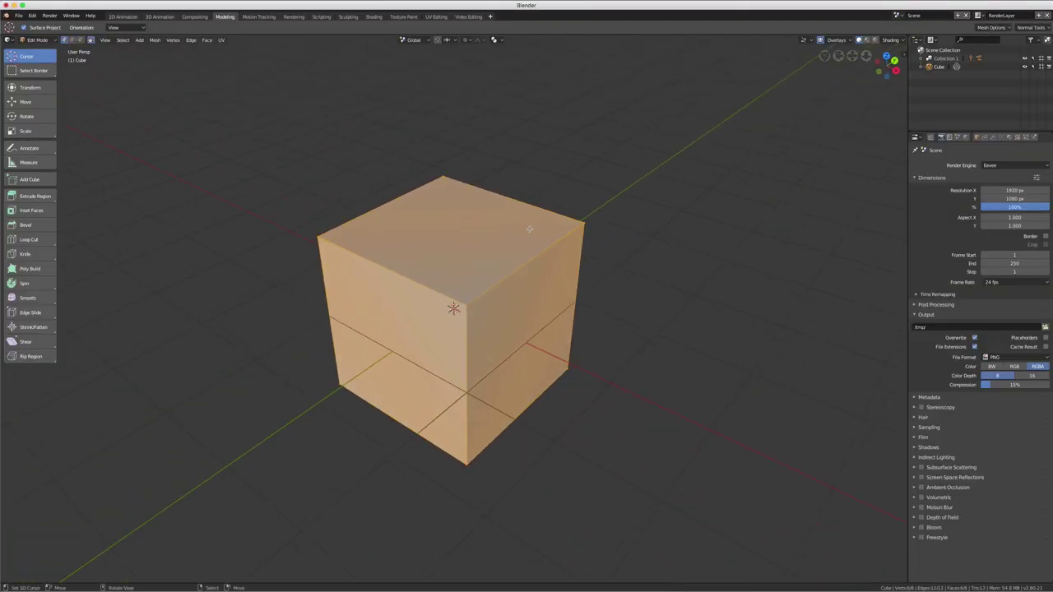
middle_click_drag(531, 267, 533, 263)
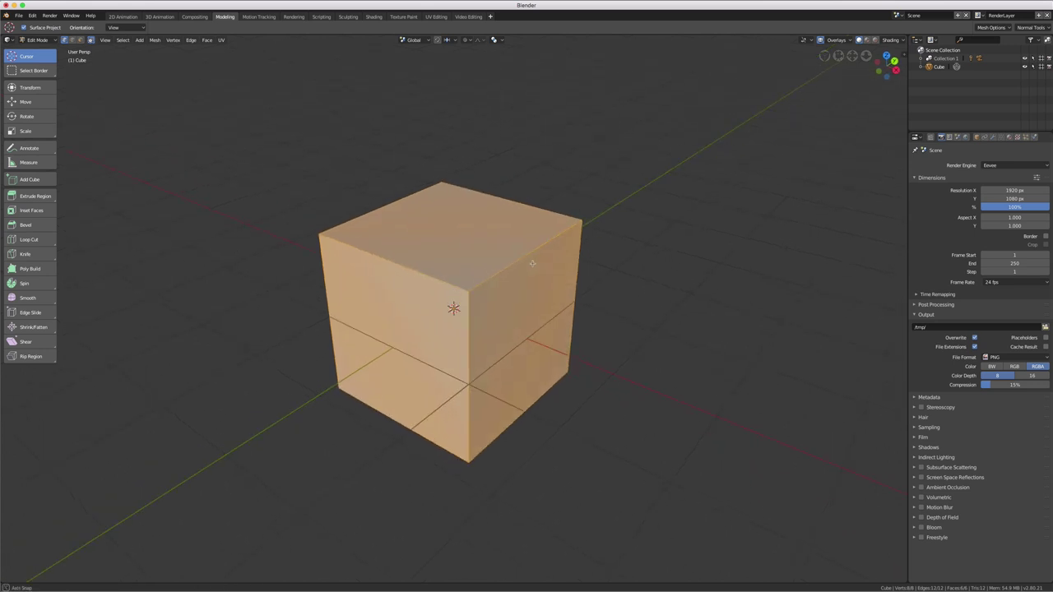
middle_click_drag(451, 253, 493, 135)
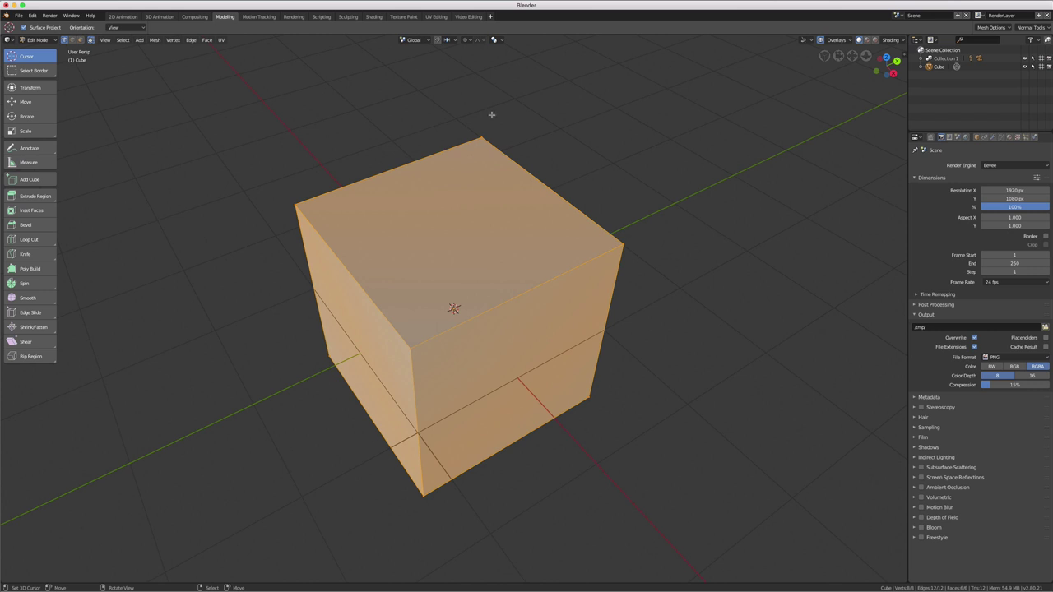
mouse_move(491, 115)
middle_mouse_down()
mouse_move(494, 140)
mouse_move(503, 116)
middle_mouse_up()
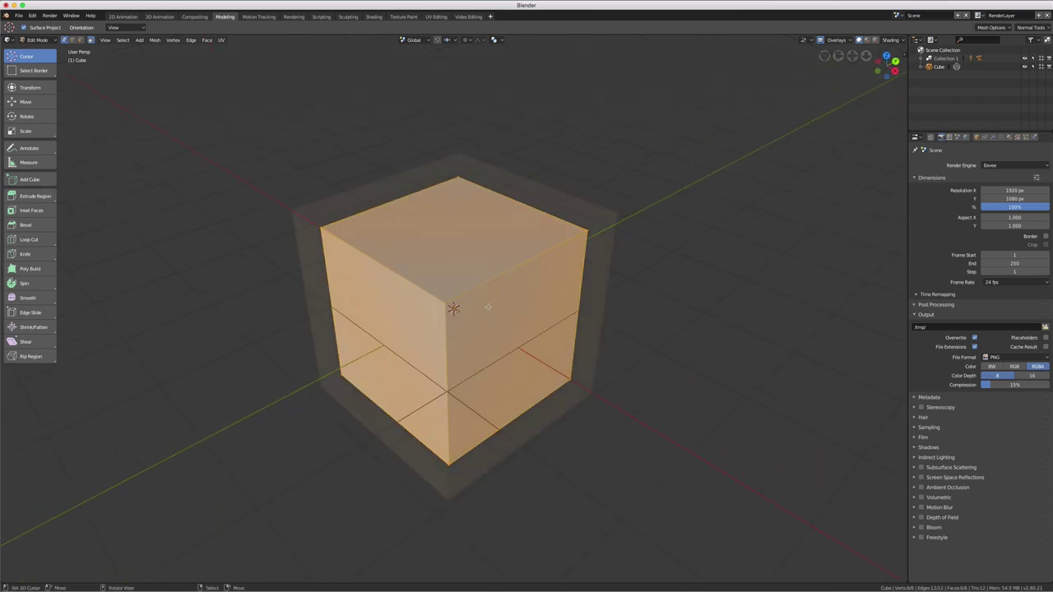
scroll(488, 306, "up", 2)
middle_click_drag(487, 306, 500, 306)
scroll(597, 301, "down", 1)
scroll(599, 301, "up", 1)
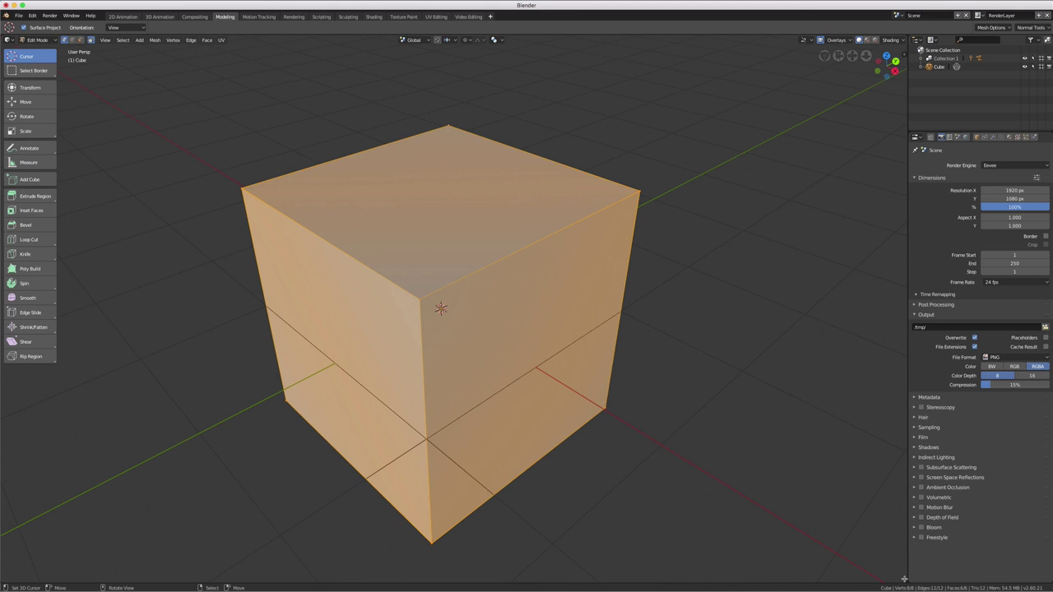
left_click_drag(904, 579, 470, 540)
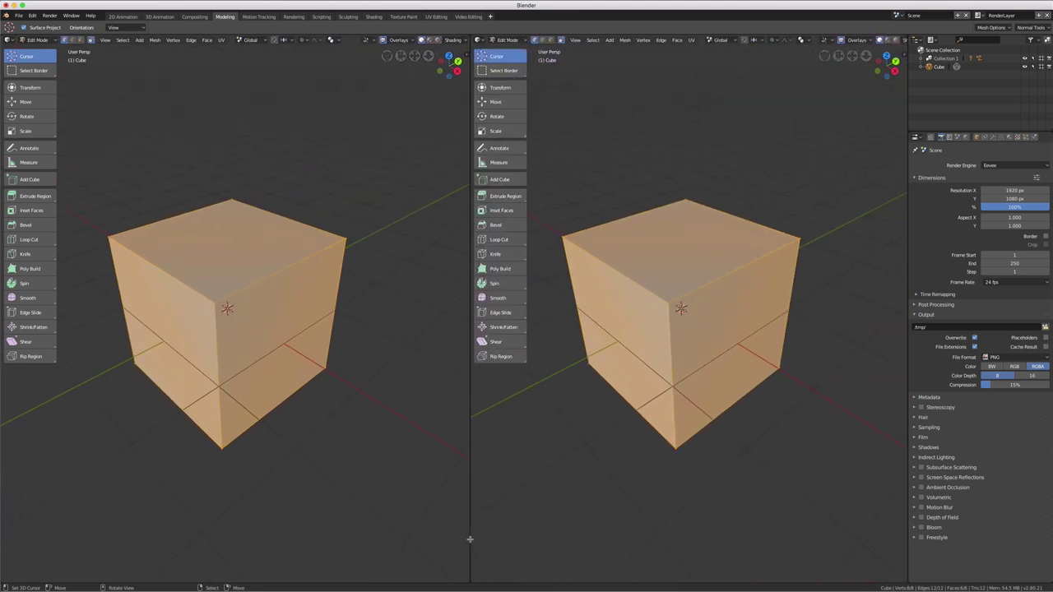
left_click_drag(462, 576, 20, 573)
left_click(20, 573)
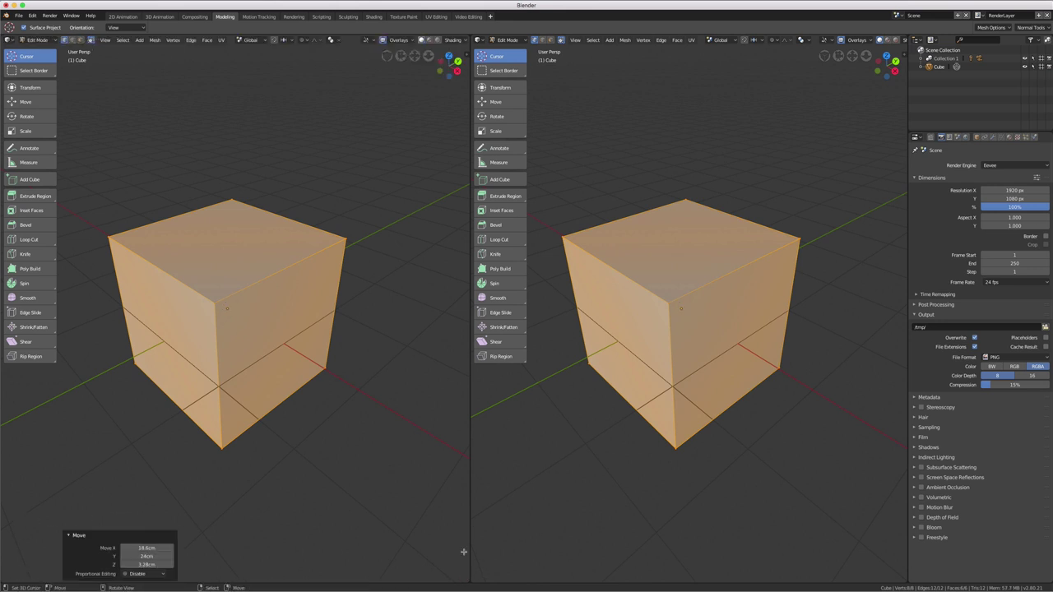
mouse_move(465, 577)
left_mouse_down()
mouse_move(490, 574)
mouse_move(727, 329)
left_mouse_up()
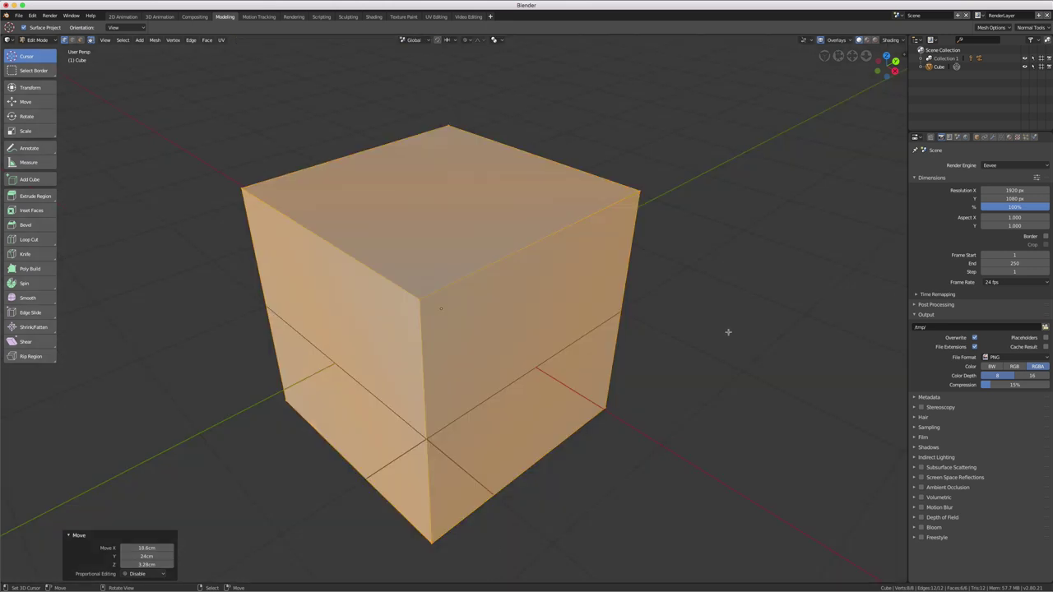
right_click(908, 246)
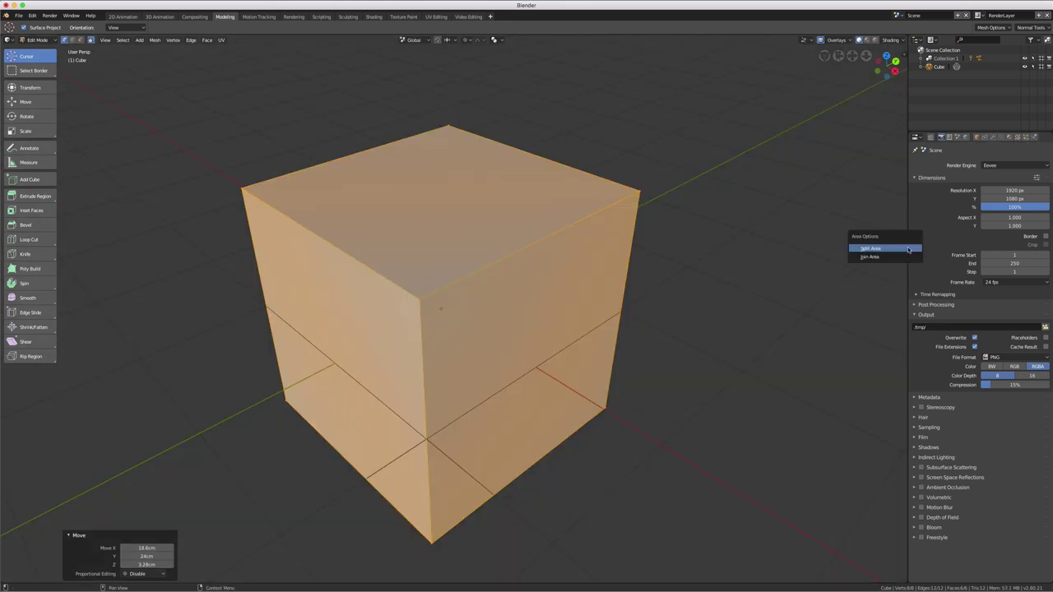
left_click(908, 249)
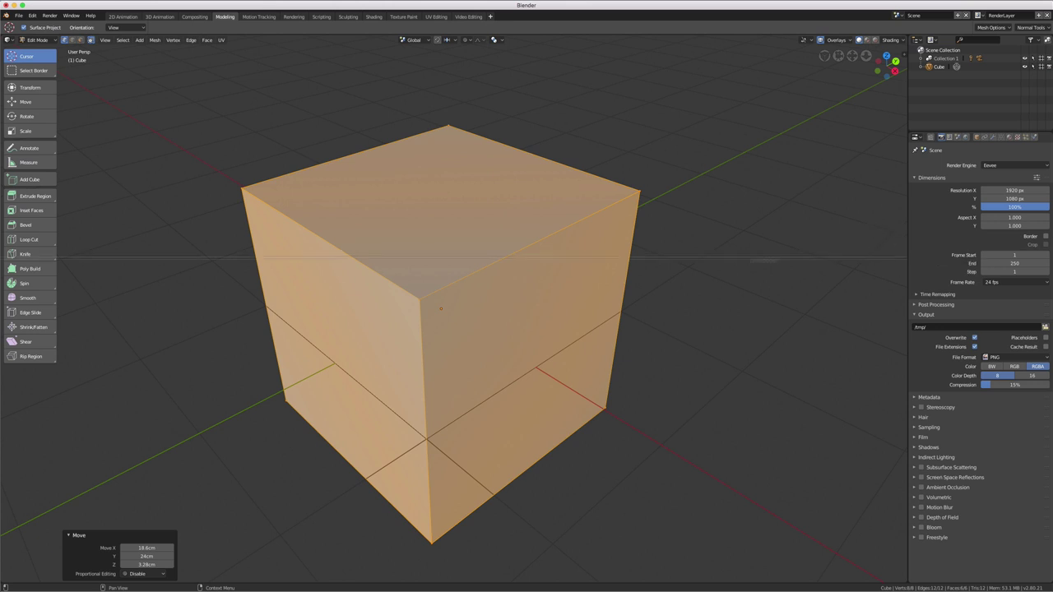
left_click(582, 297)
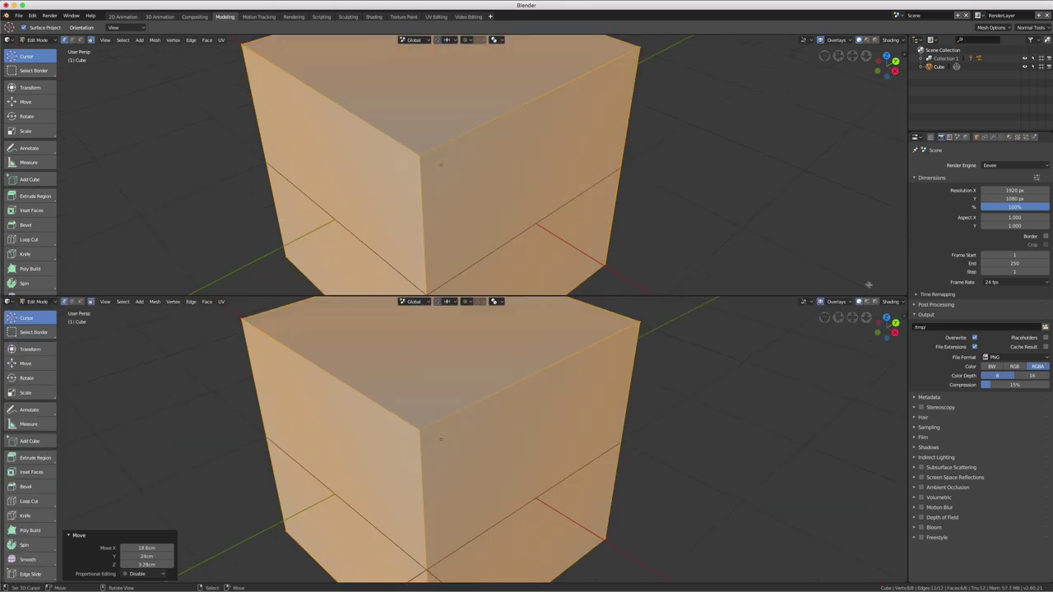
right_click(760, 297)
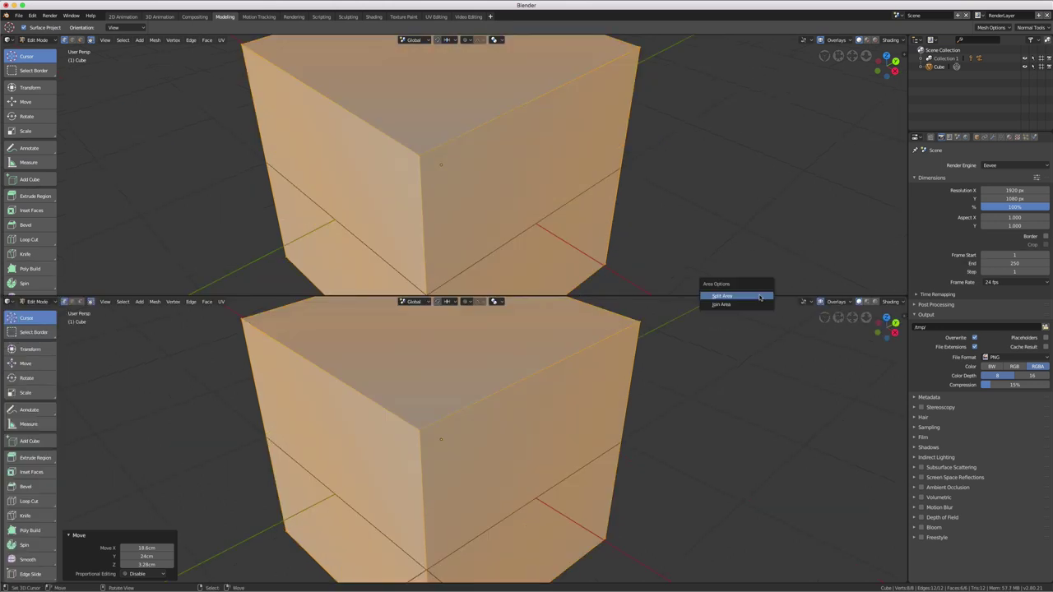
left_click(758, 304)
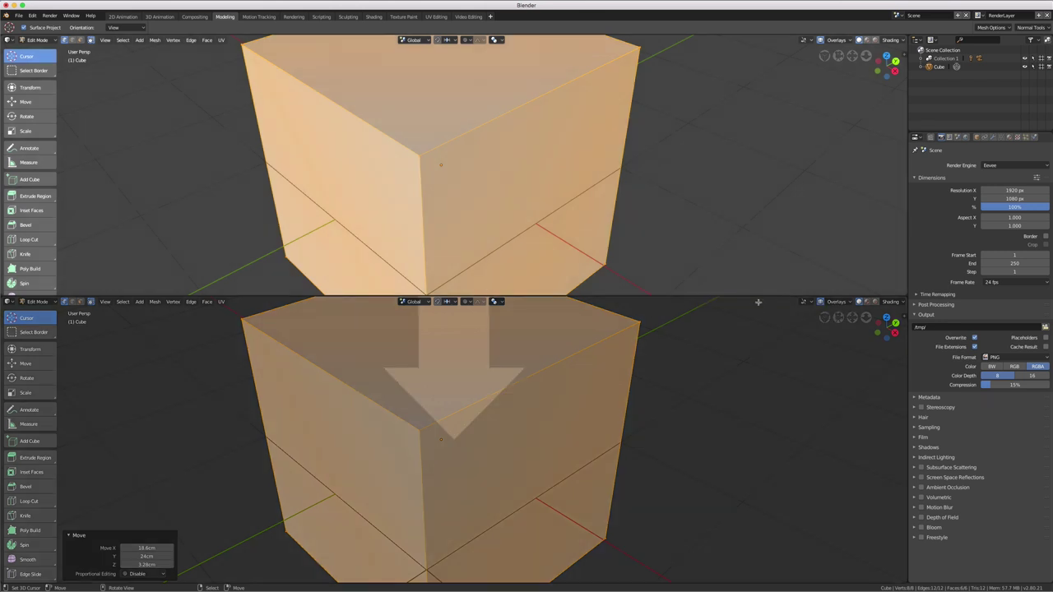
left_click(750, 354)
scroll(603, 295, "down", 1)
scroll(602, 293, "up", 2)
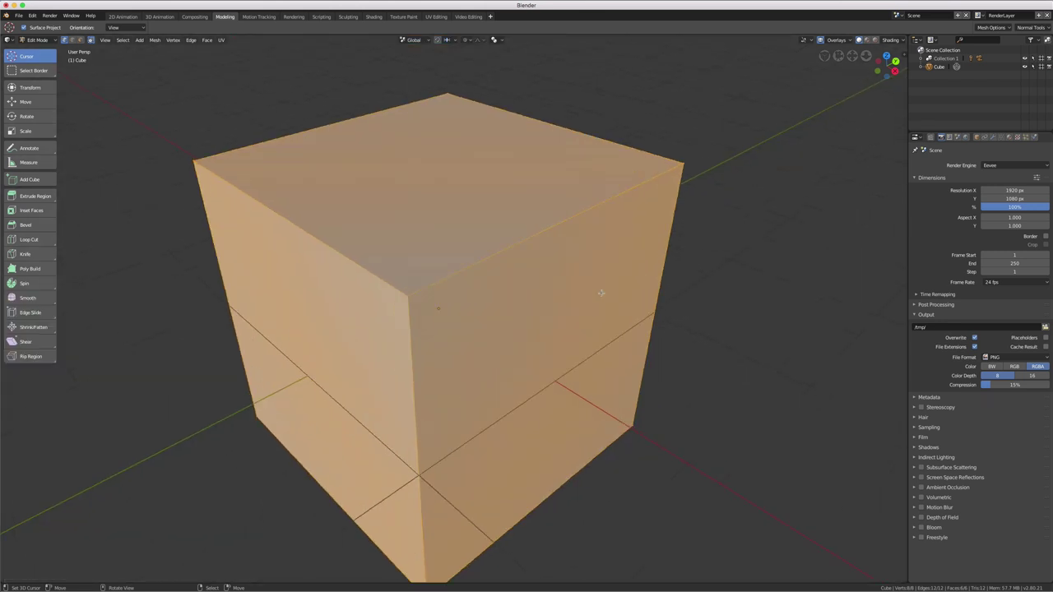
scroll(601, 293, "down", 2)
Move the cube's mesh 96.6 cm along the X axis.
middle_click_drag(521, 355, 664, 327)
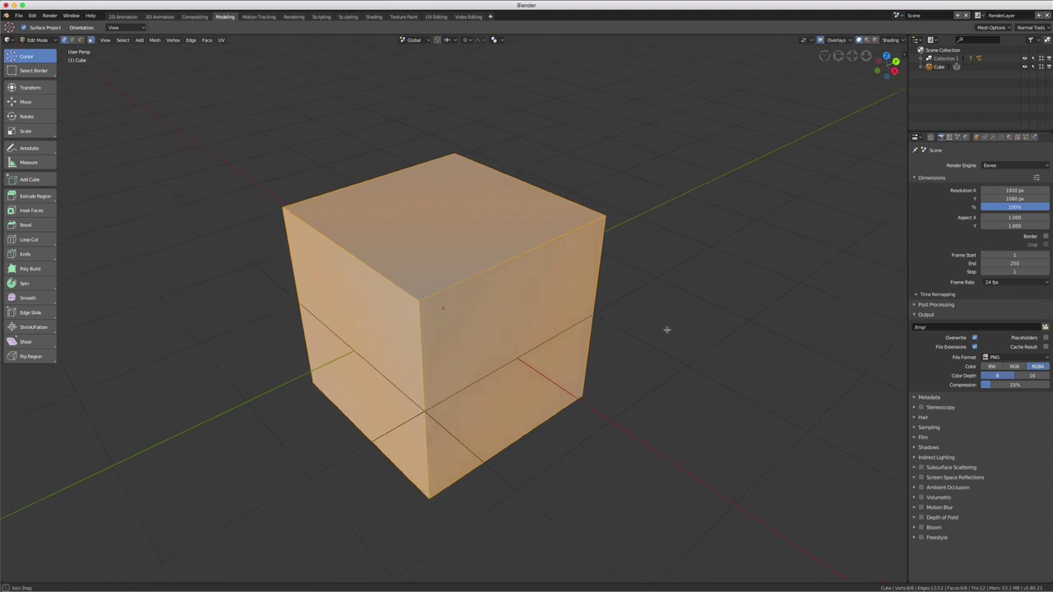
scroll(663, 327, "down", 3)
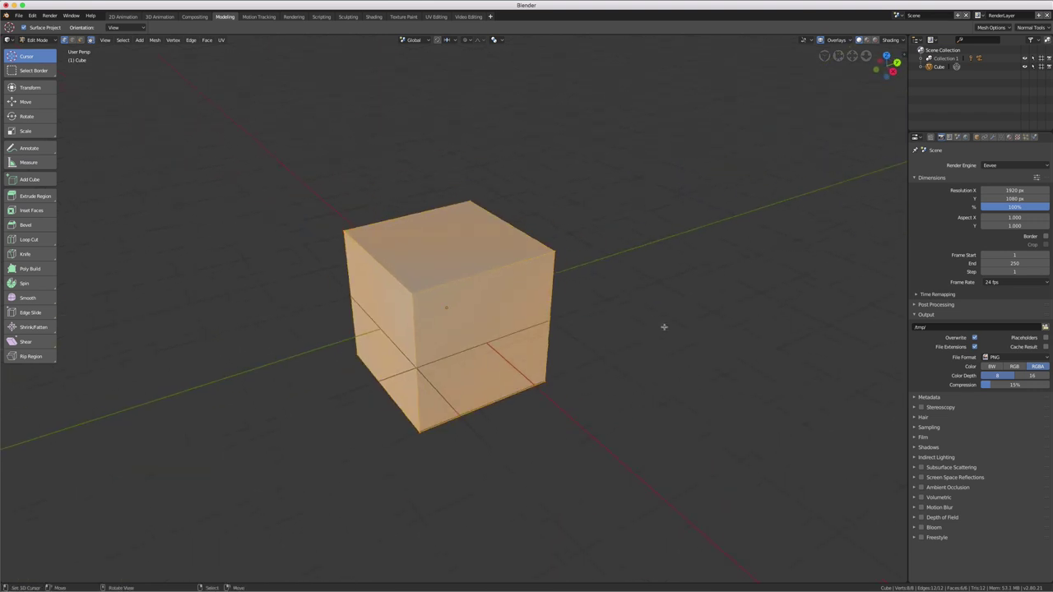
scroll(664, 327, "up", 2)
scroll(664, 327, "up", 2)
scroll(634, 325, "down", 2)
middle_click_drag(633, 324, 531, 374)
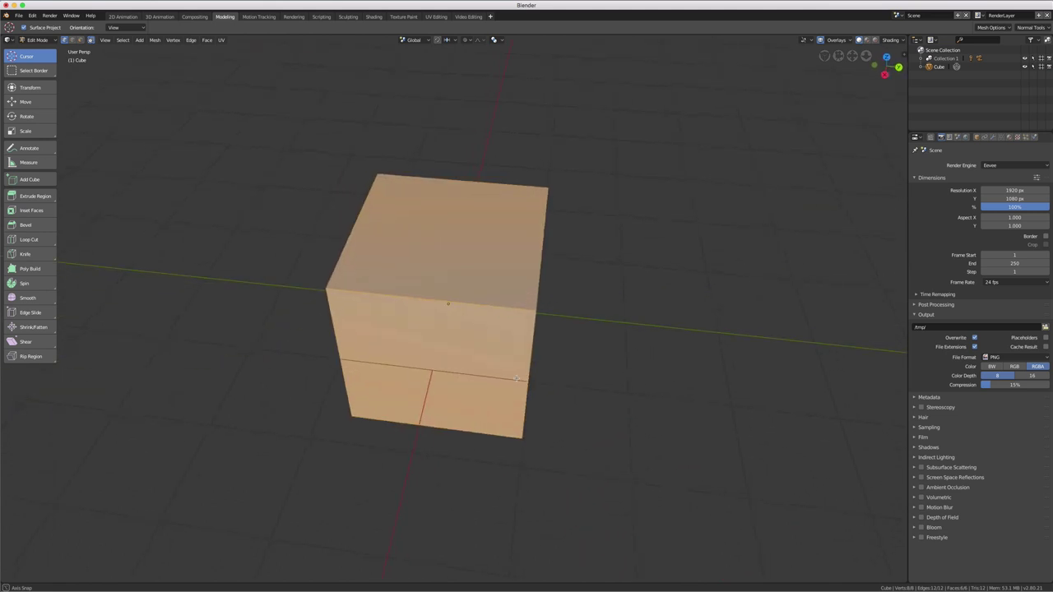
key("g")
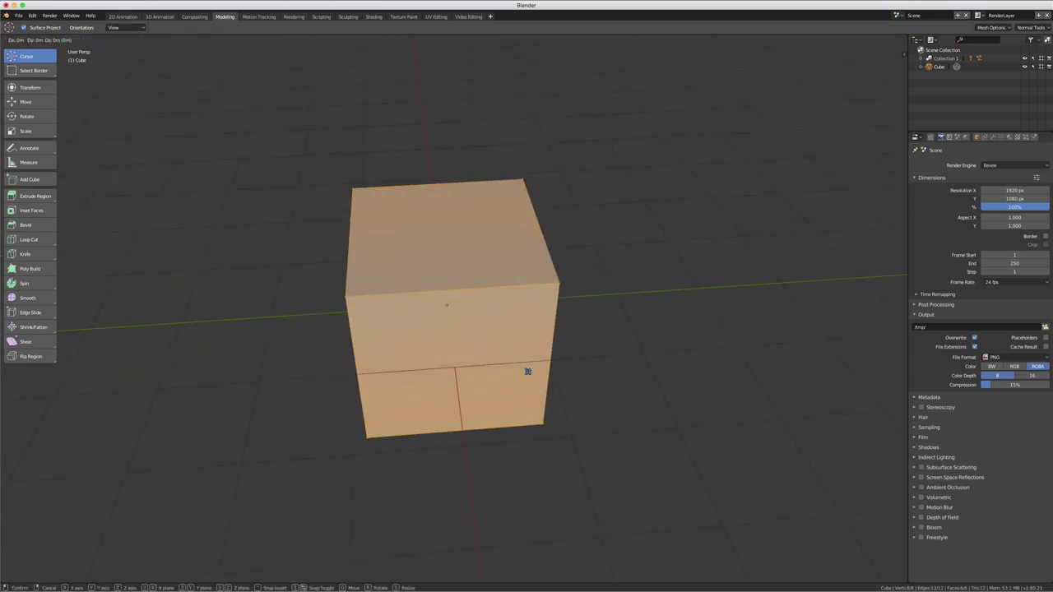
key("x")
left_click(494, 287)
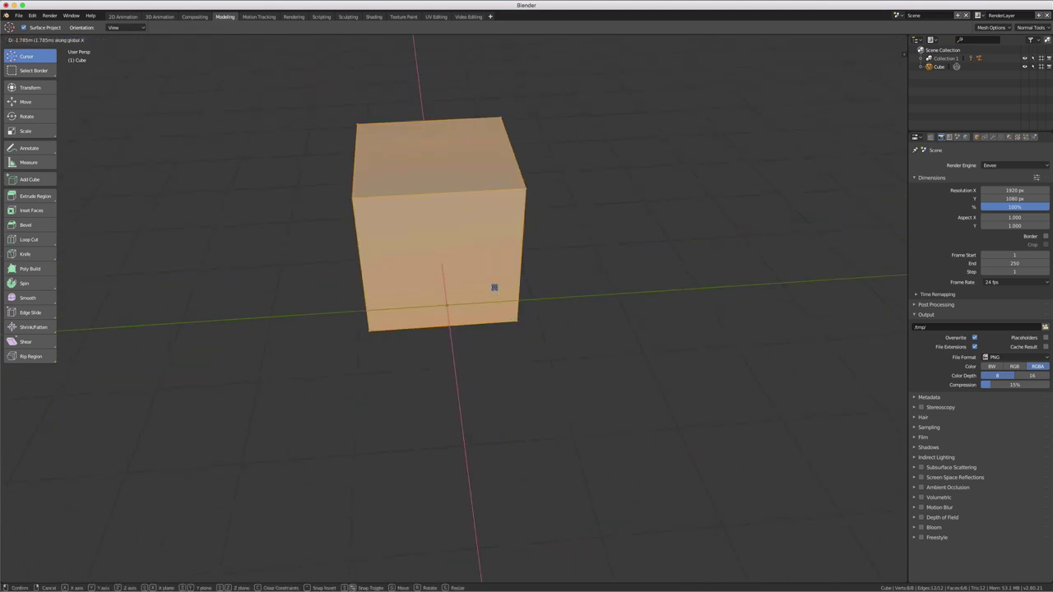
Switch to an orthographic front view of the cube.
middle_click_drag(496, 326, 489, 345)
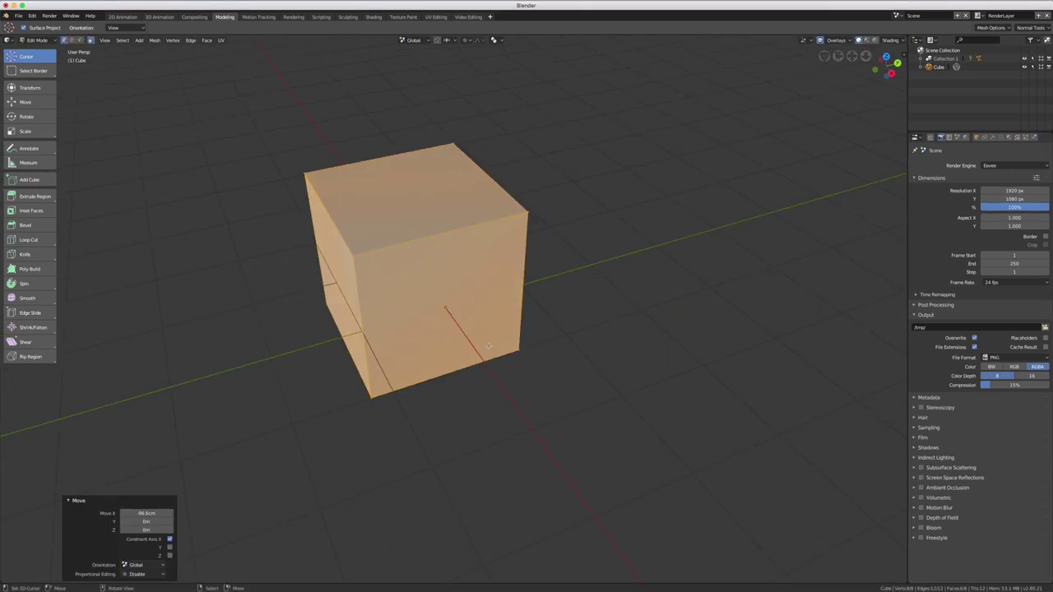
scroll(480, 334, "down", 2)
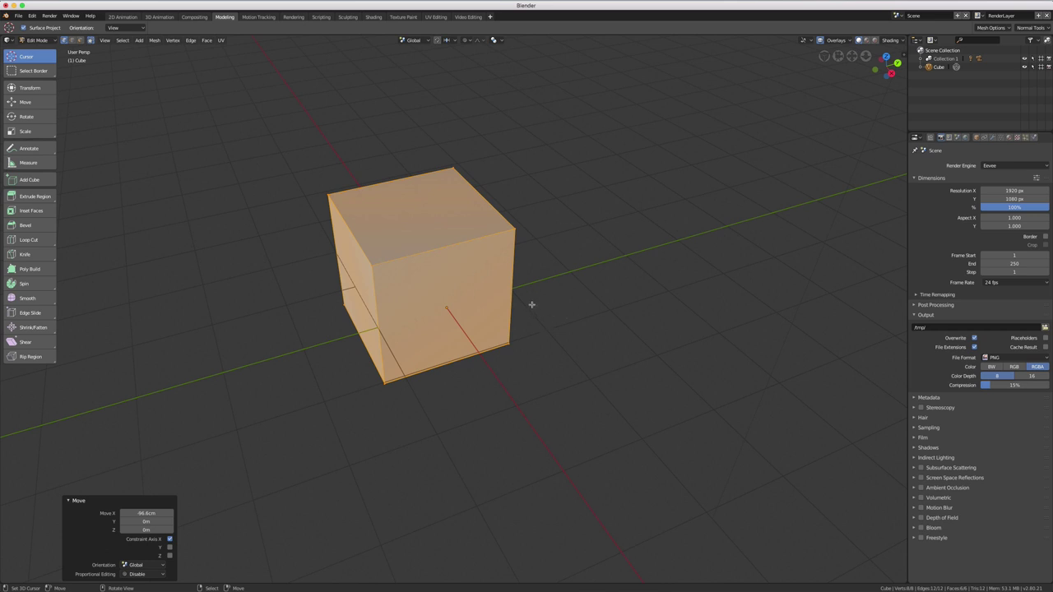
key("KP_5")
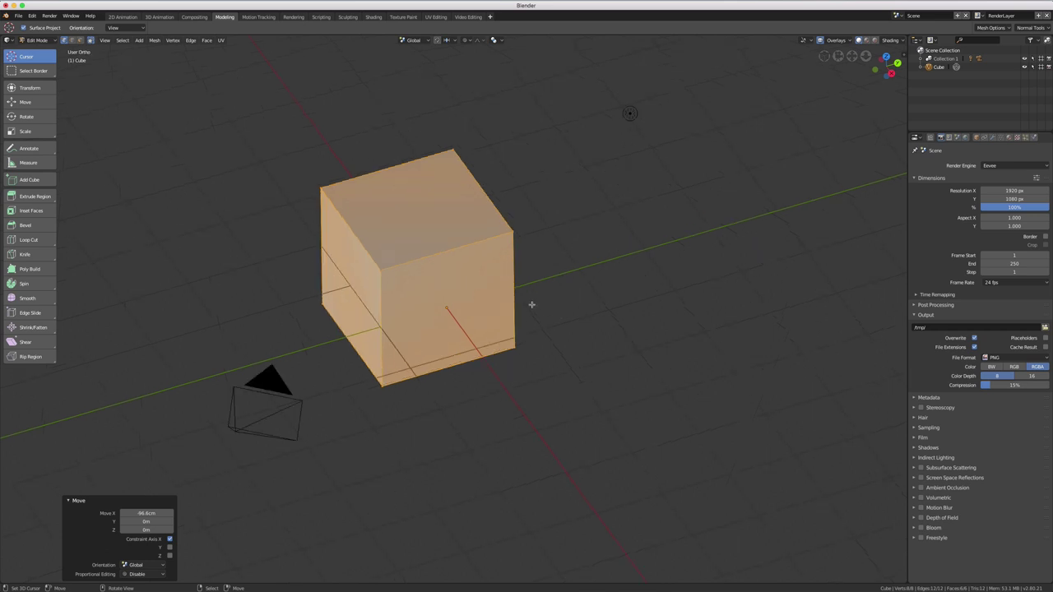
key("KP_1")
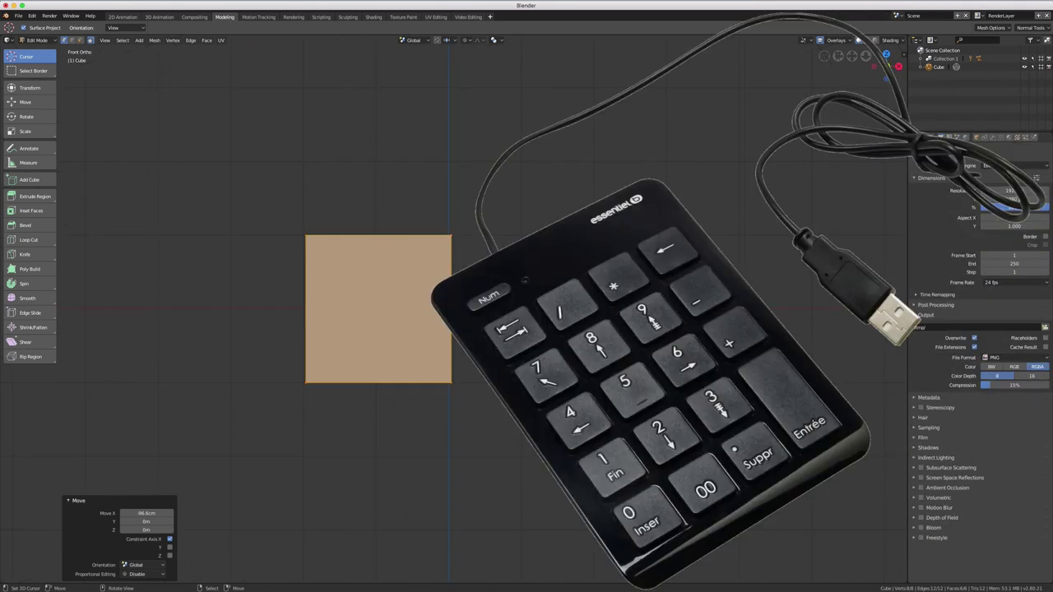
Orbit out of Front Ortho back into a User Perspective view of the cube.
middle_click_drag(499, 210, 455, 245)
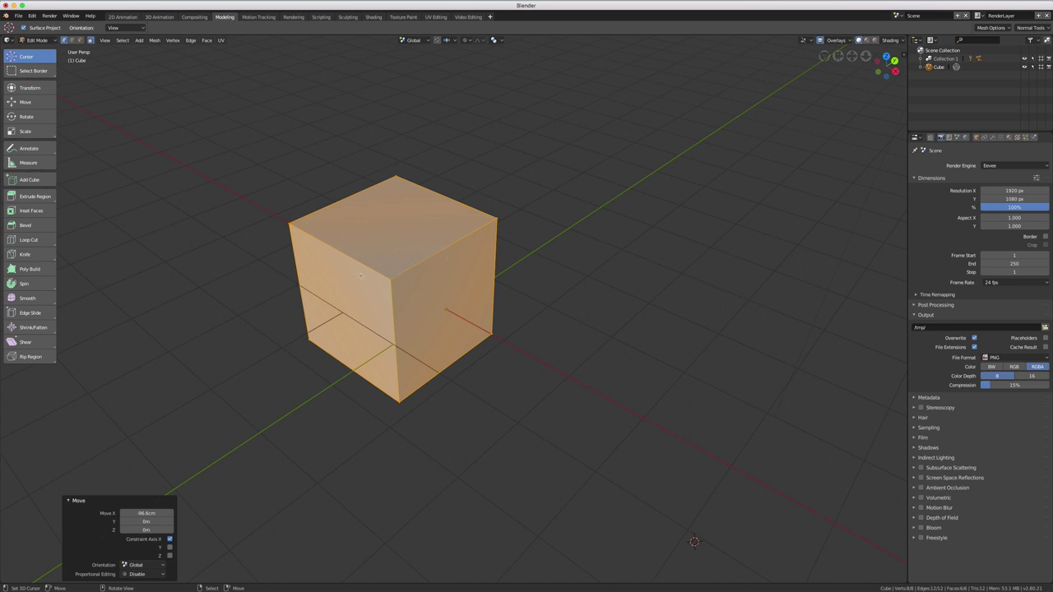
middle_click_drag(361, 275, 362, 275)
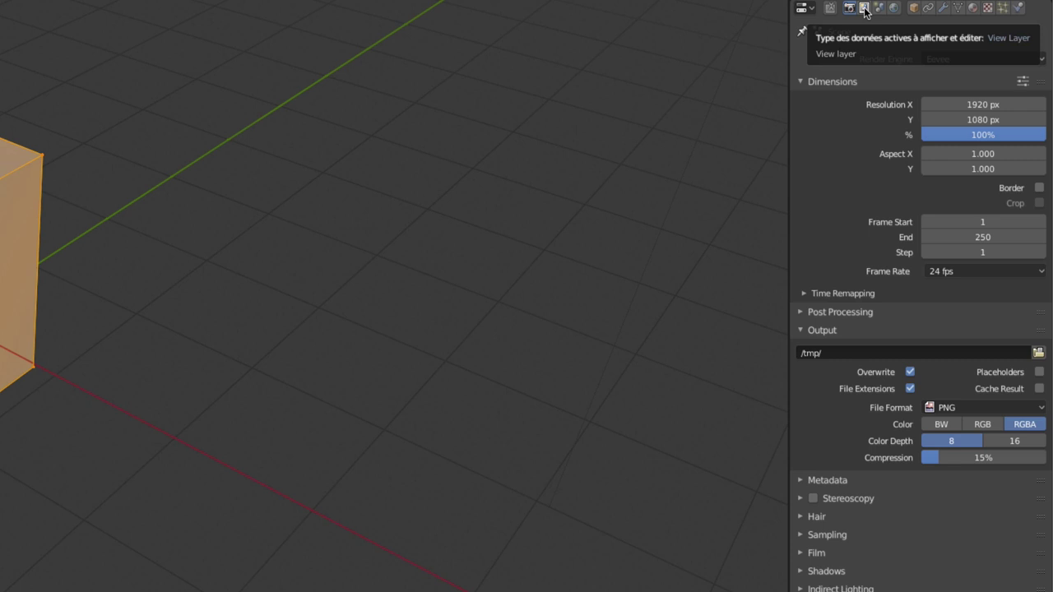
left_click(864, 9)
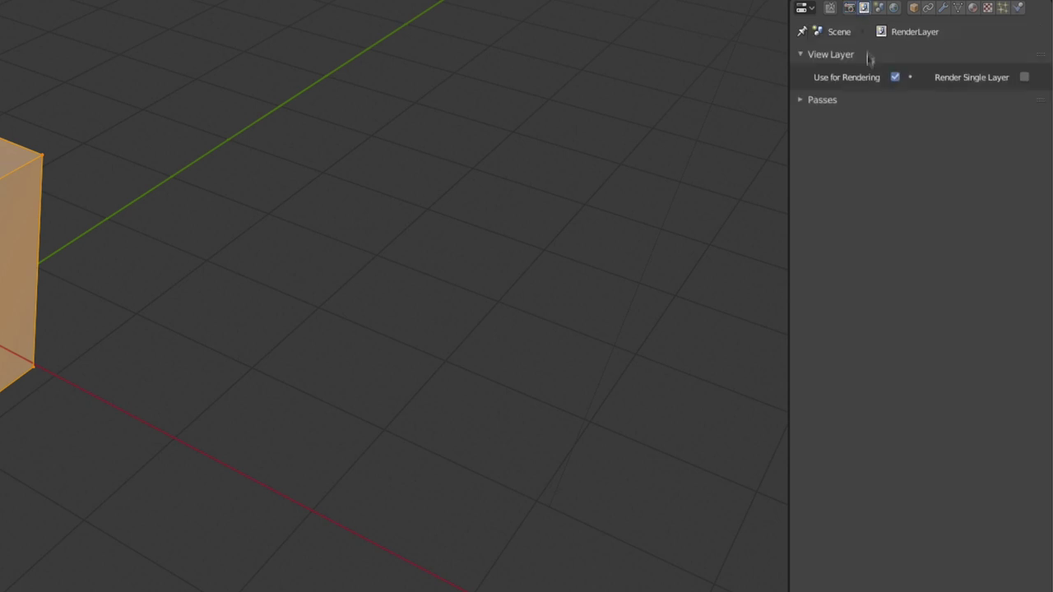
left_click(879, 8)
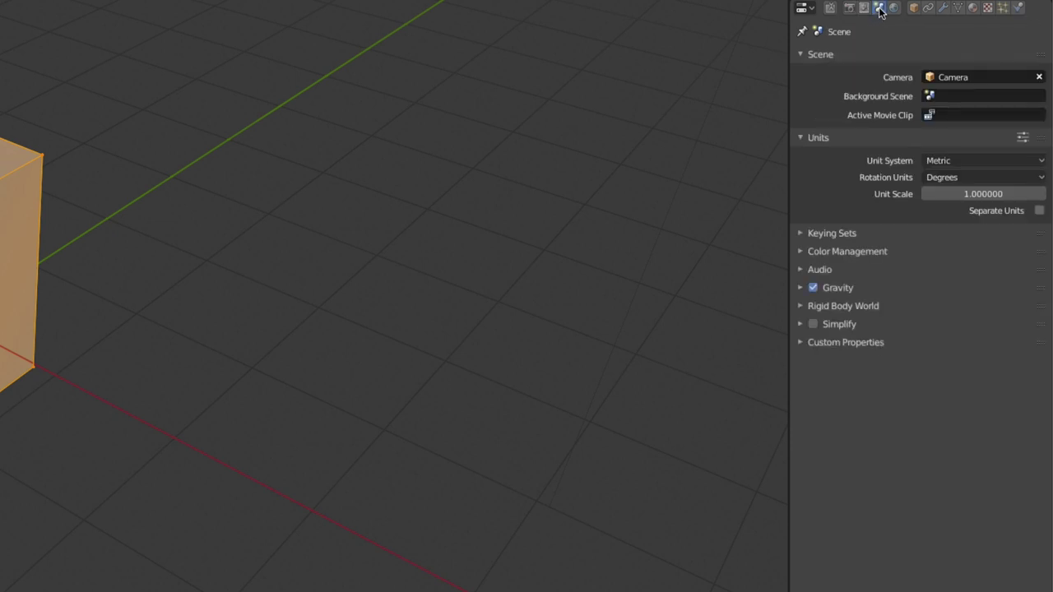
left_click(896, 9)
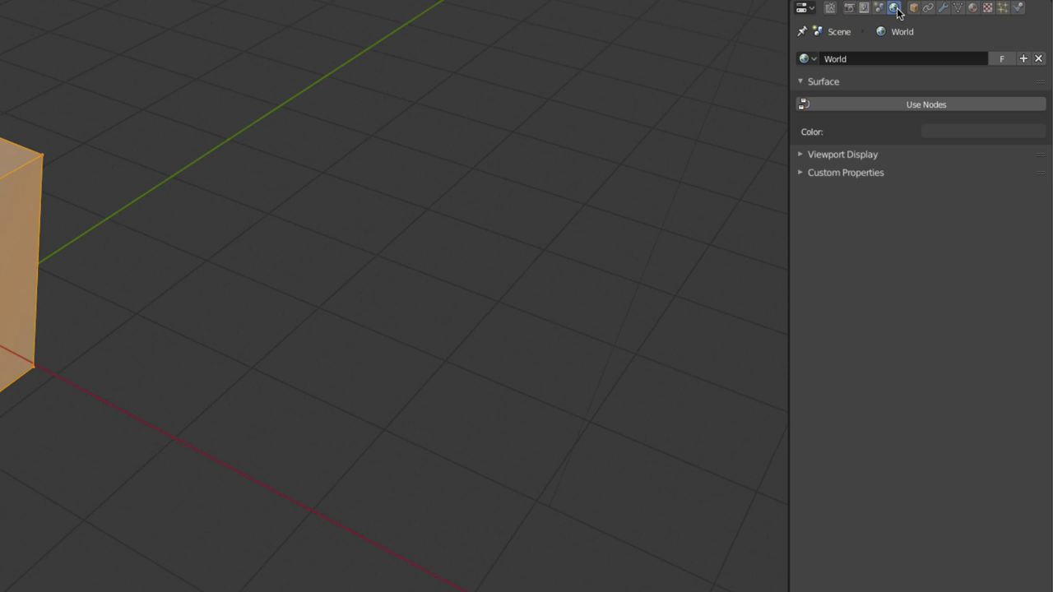
left_click(913, 8)
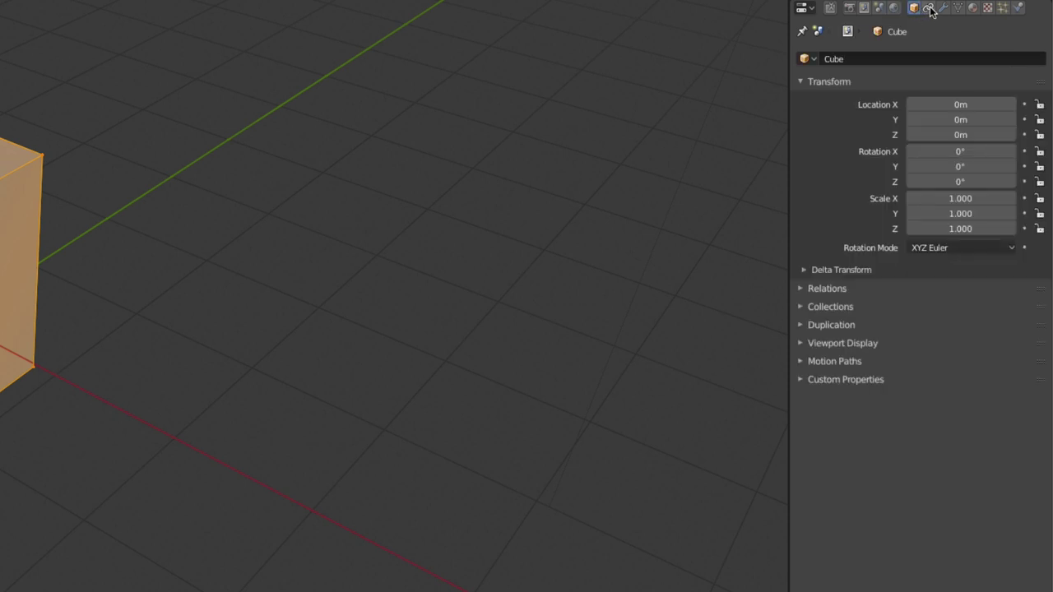
left_click(930, 8)
left_click(943, 8)
left_click(958, 8)
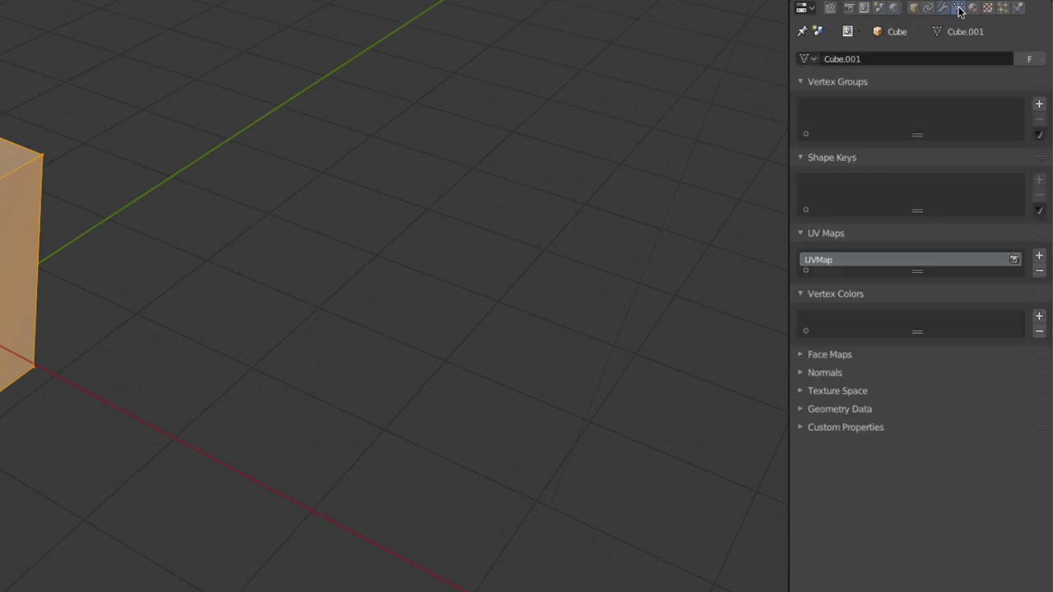
left_click(973, 8)
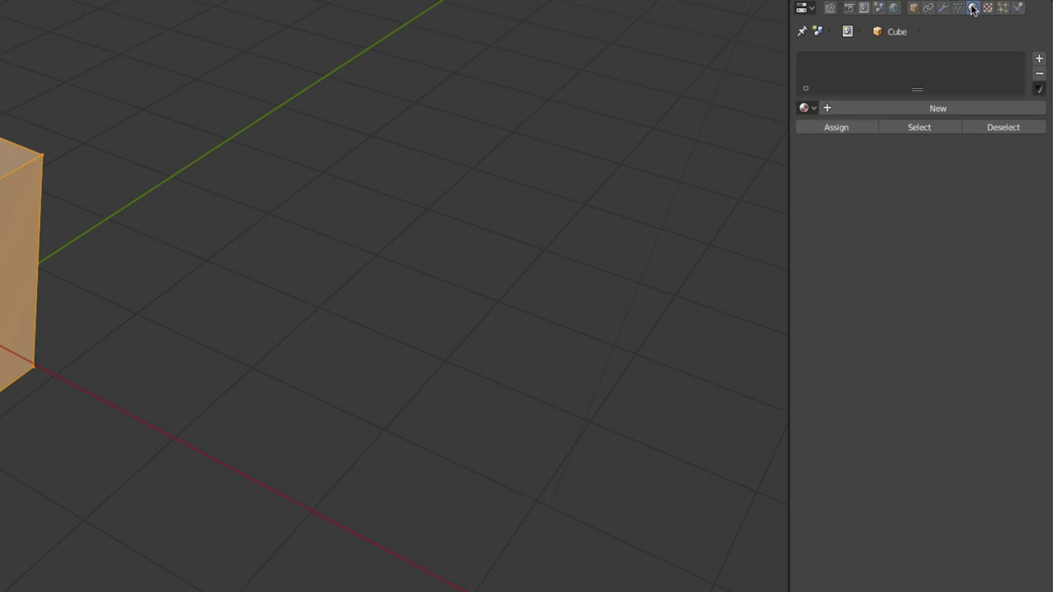
left_click(987, 8)
left_click(1003, 8)
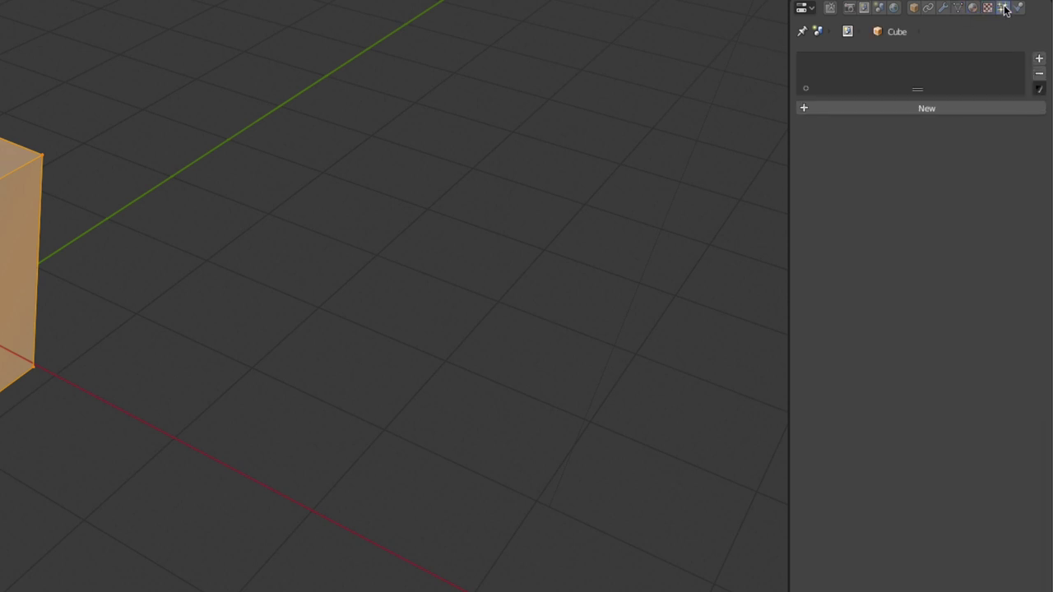
left_click(1018, 8)
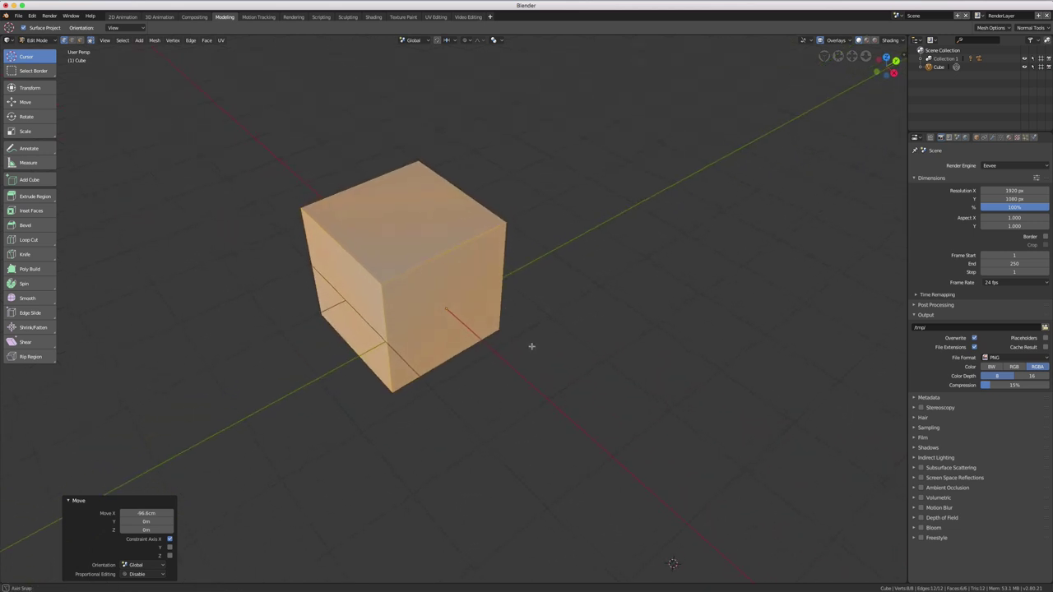
middle_click_drag(531, 346, 541, 324)
scroll(543, 307, "up", 1)
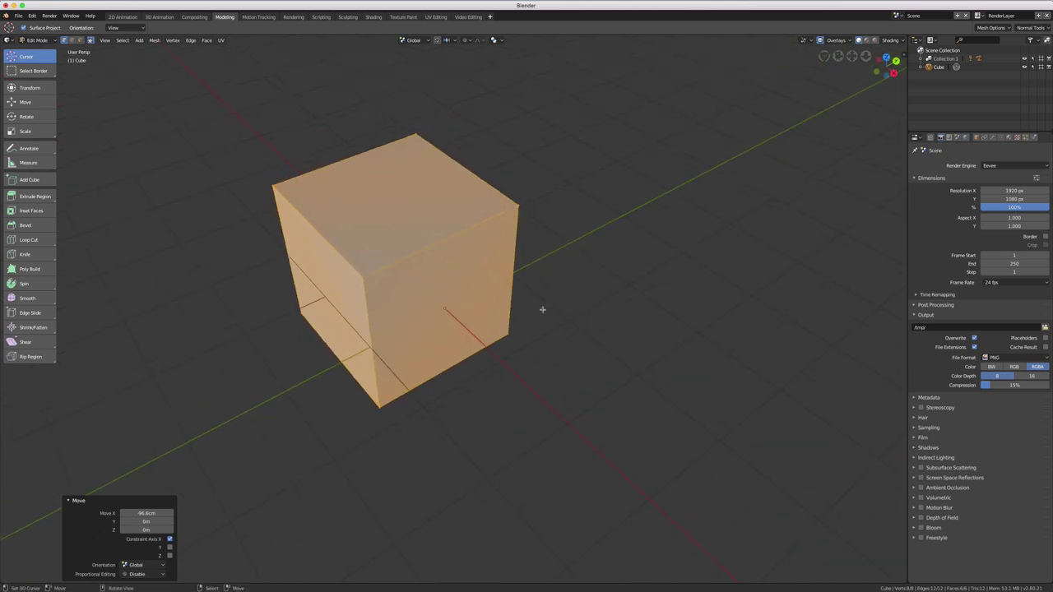
scroll(542, 310, "up", 1)
scroll(543, 306, "up", 2)
scroll(543, 304, "down", 1)
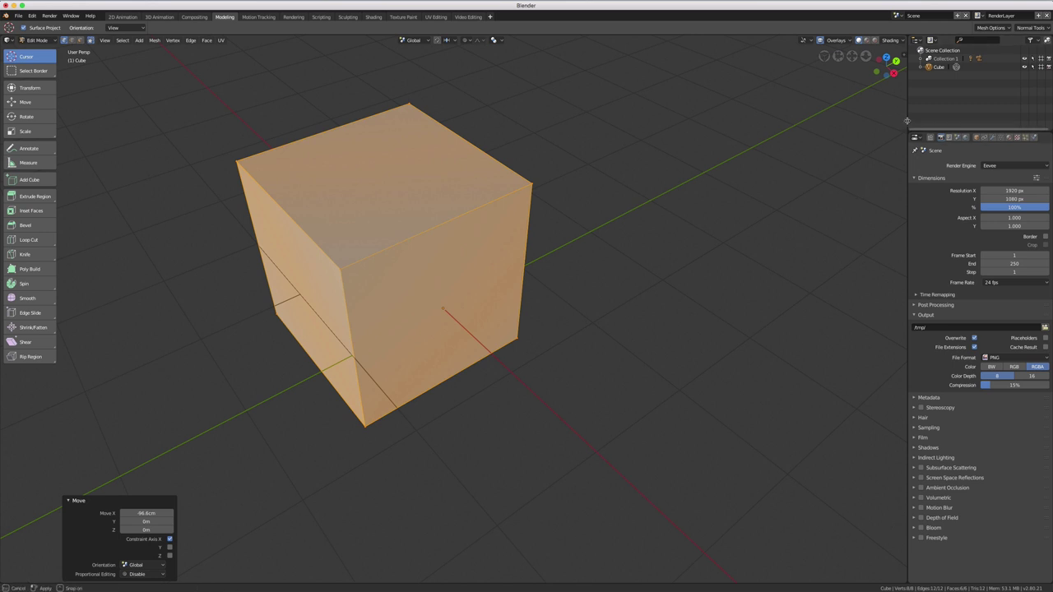
Drag the area borders to enlarge the Outliner and Properties panels, leaving the 3D viewport narrower.
left_click_drag(908, 123, 646, 134)
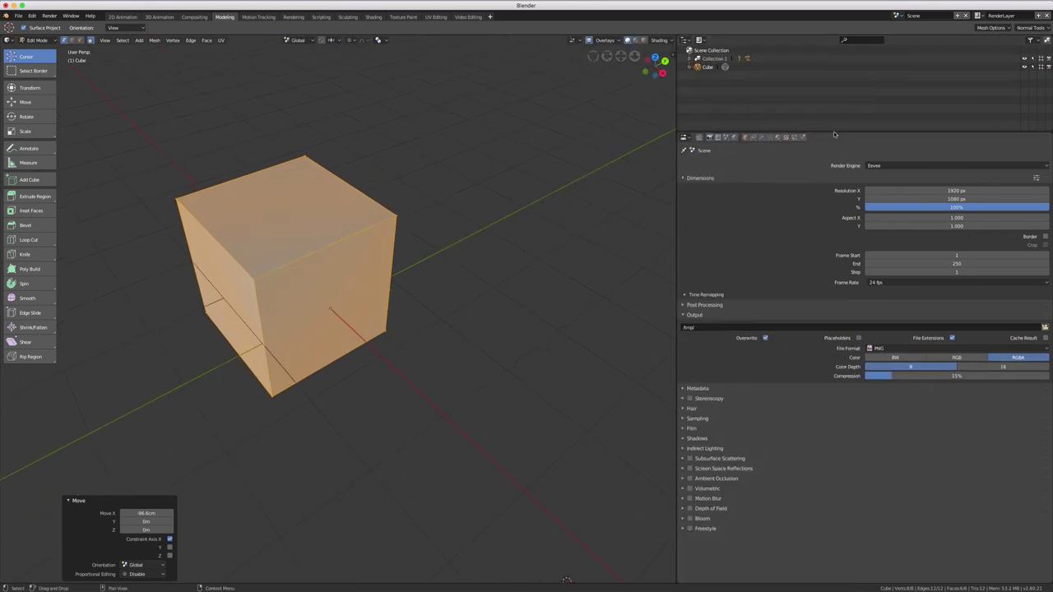
left_click_drag(833, 131, 833, 384)
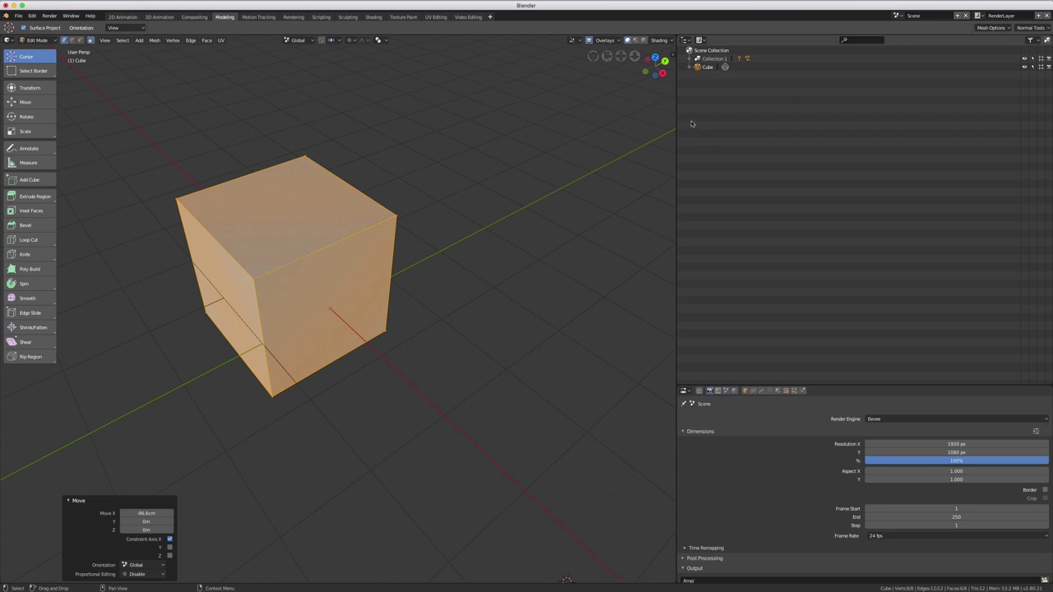
left_click_drag(678, 117, 918, 116)
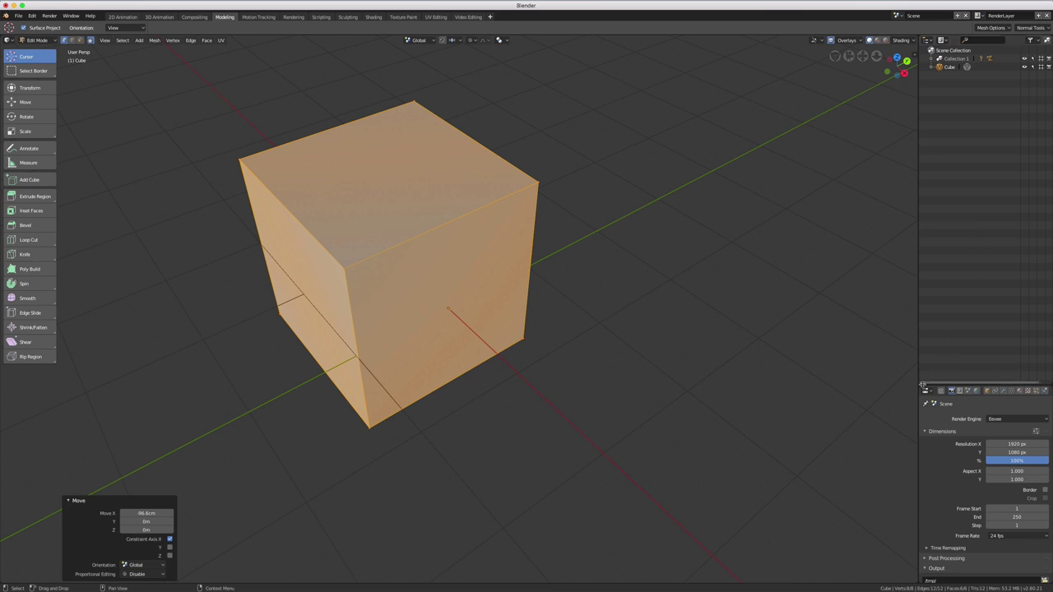
left_click_drag(956, 384, 946, 97)
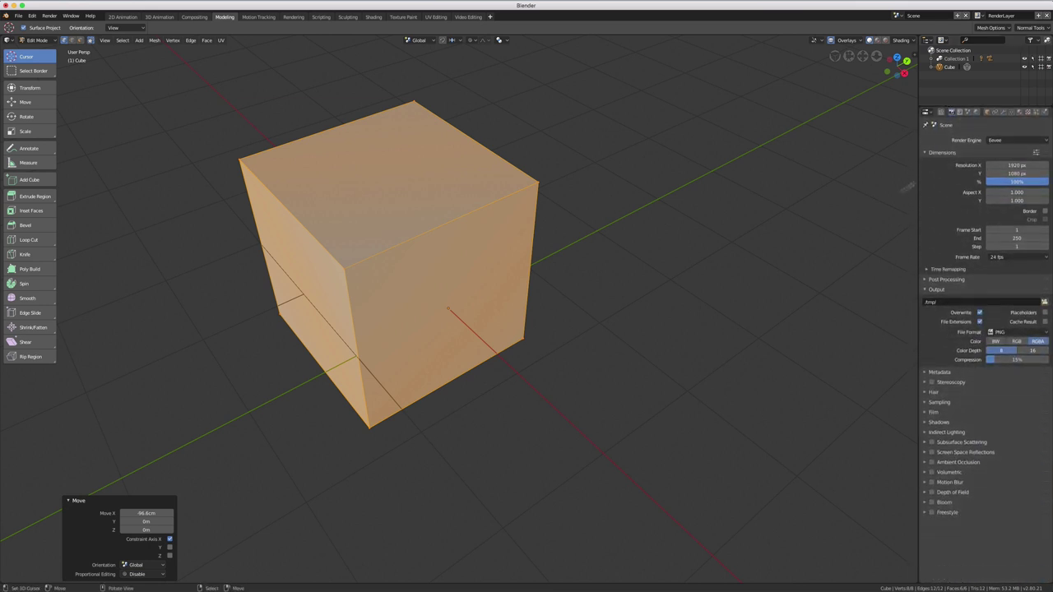
left_click_drag(917, 178, 788, 178)
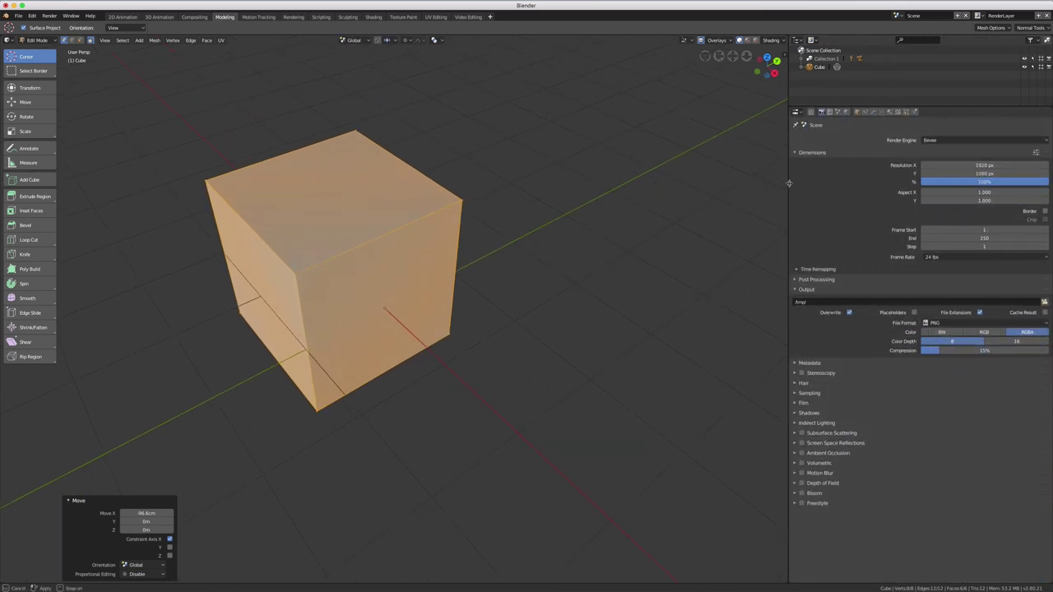
mouse_move(611, 253)
middle_mouse_down()
mouse_move(602, 237)
mouse_move(618, 256)
mouse_move(610, 262)
middle_mouse_up()
Zoom in on the cube and bring up the Edit menu in the top bar.
scroll(610, 260, "up", 1)
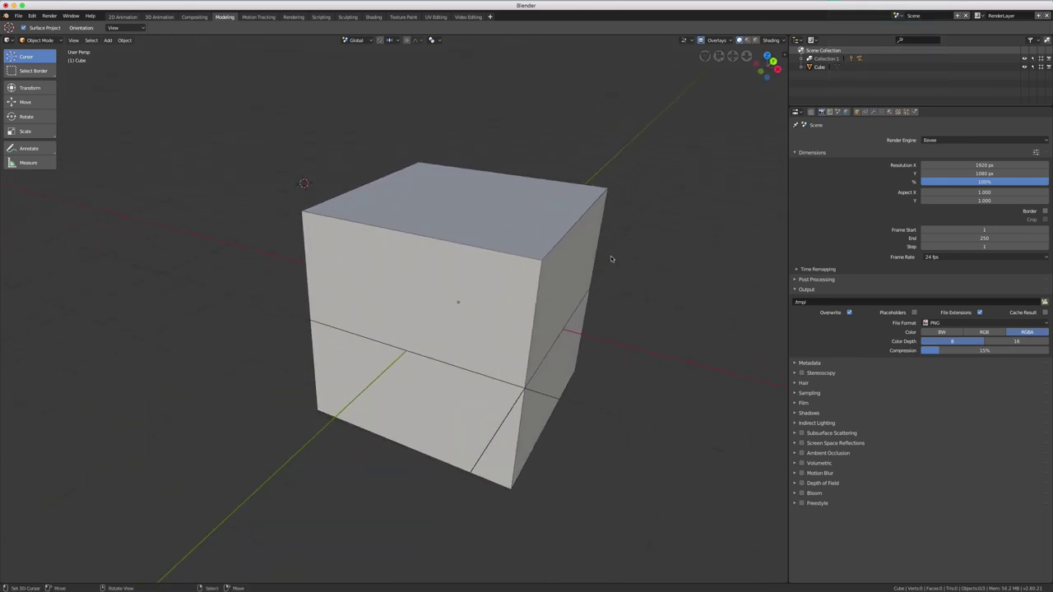
scroll(610, 260, "up", 1)
scroll(608, 256, "up", 2)
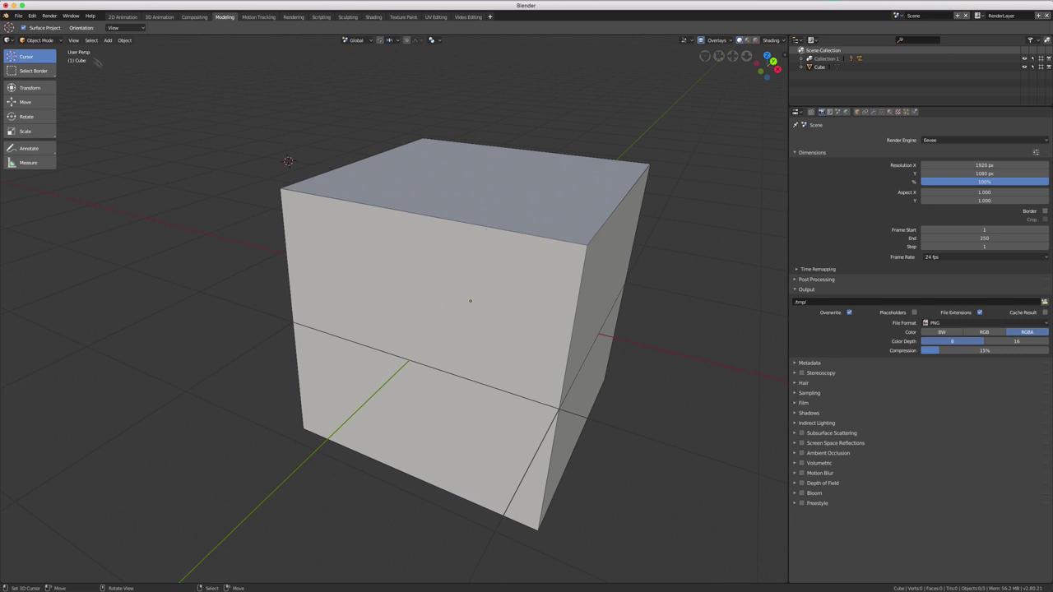
left_click(22, 17)
mouse_move(32, 16)
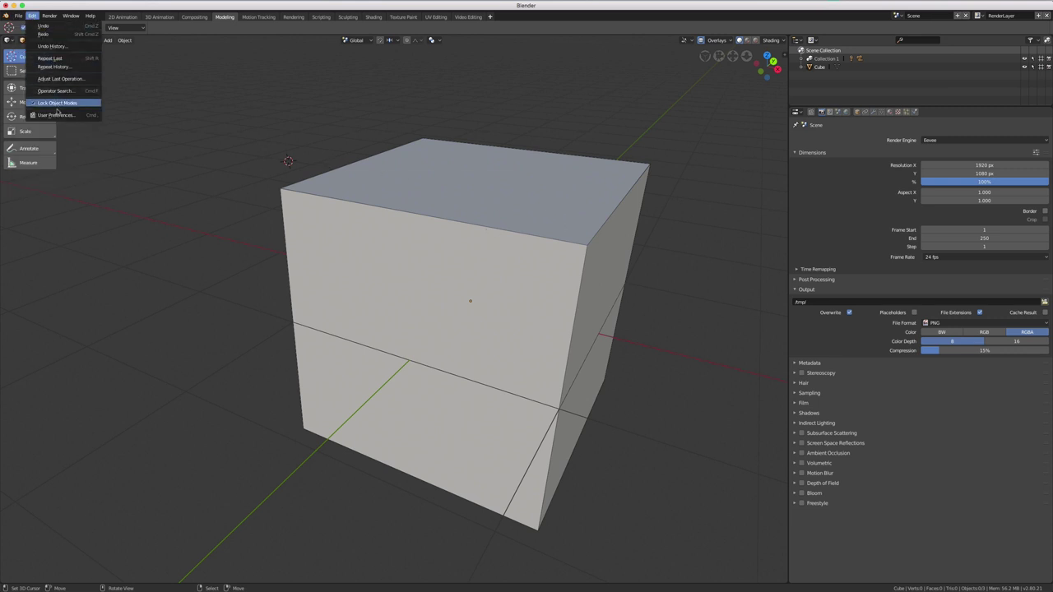
Open Preferences on Add-ons, scroll down the Community add-ons list, then drag the scrollbar back up.
left_click(58, 115)
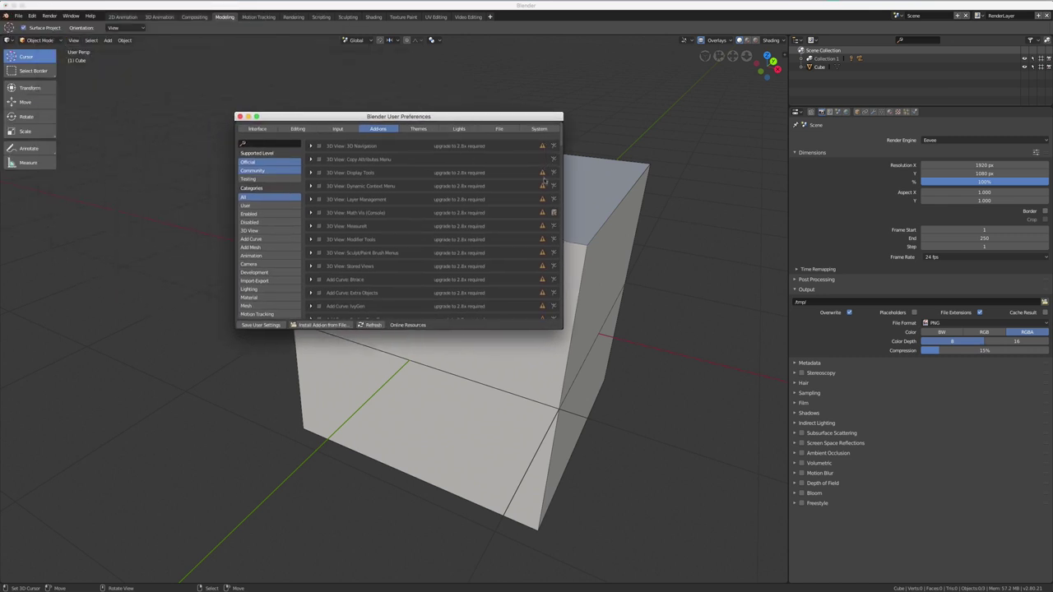
scroll(543, 263, "down", 5)
scroll(542, 264, "down", 5)
scroll(542, 264, "down", 5)
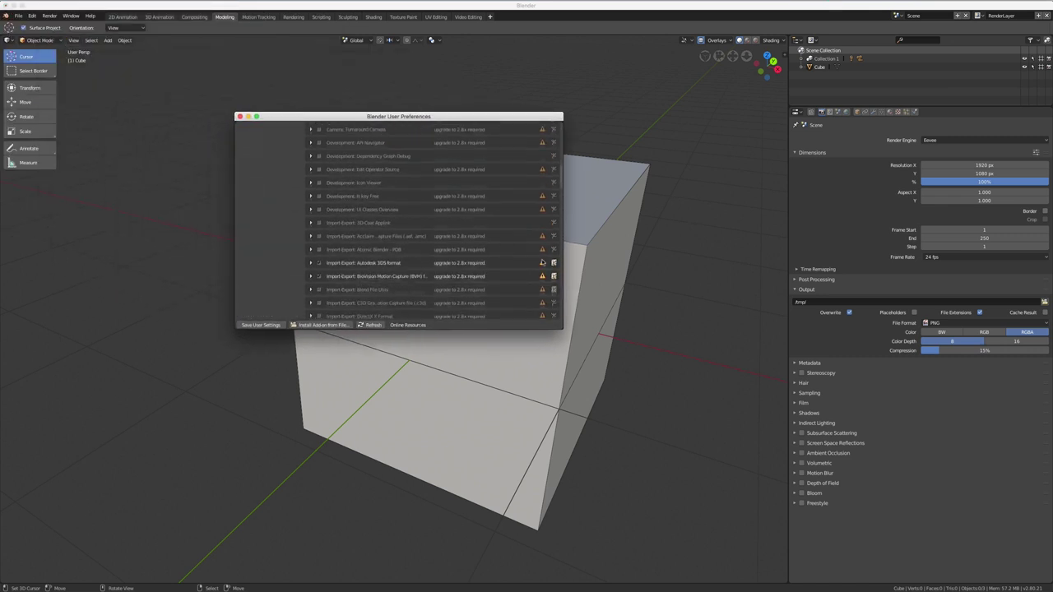
scroll(542, 264, "down", 5)
scroll(542, 262, "down", 3)
scroll(542, 262, "down", 3)
scroll(542, 262, "down", 3)
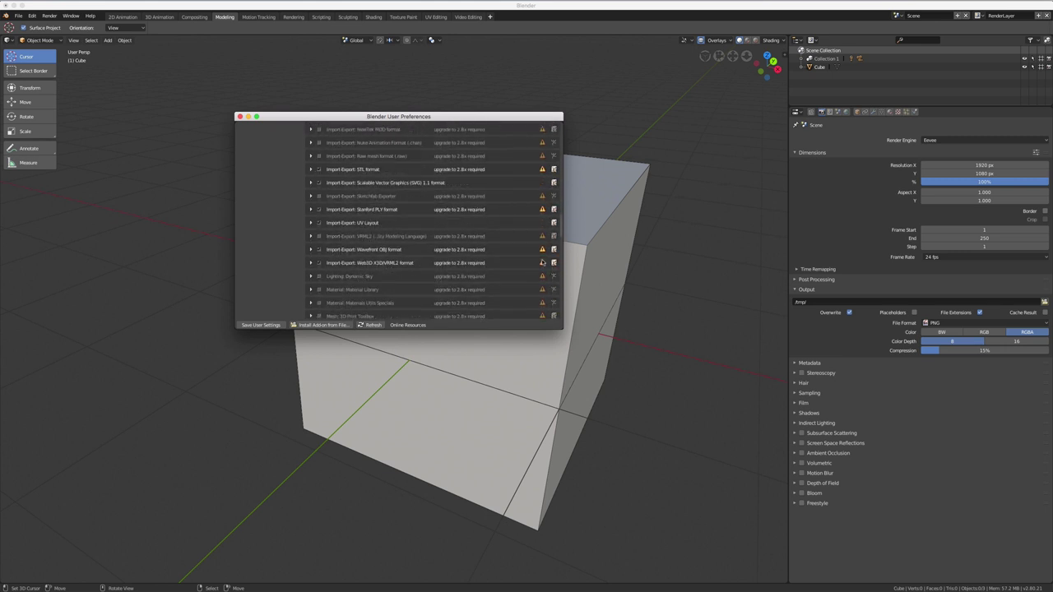
scroll(542, 262, "down", 3)
scroll(542, 262, "down", 3)
scroll(542, 262, "down", 3)
scroll(542, 262, "down", 3)
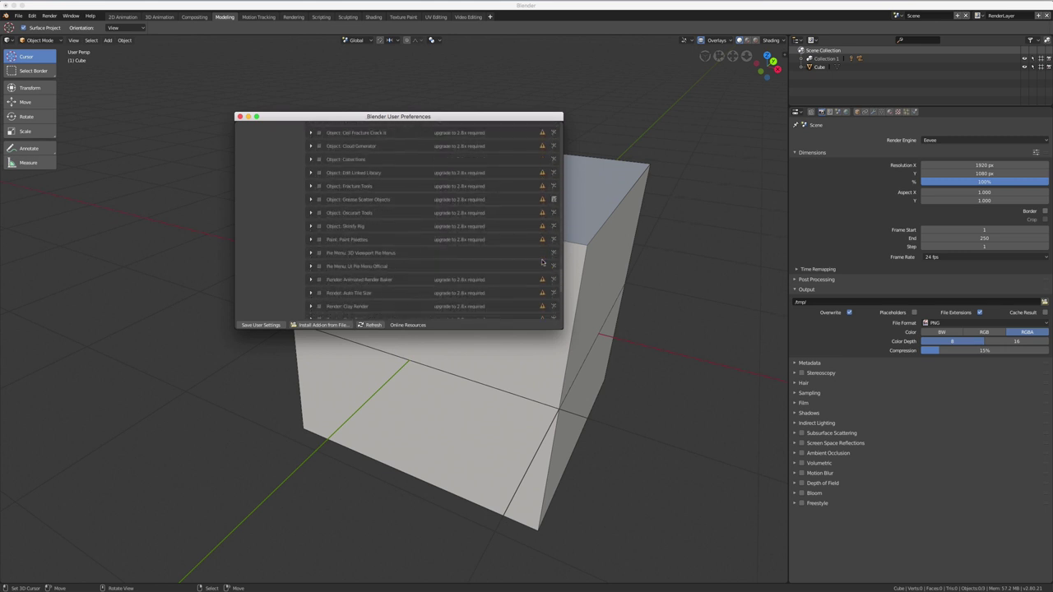
scroll(542, 262, "down", 3)
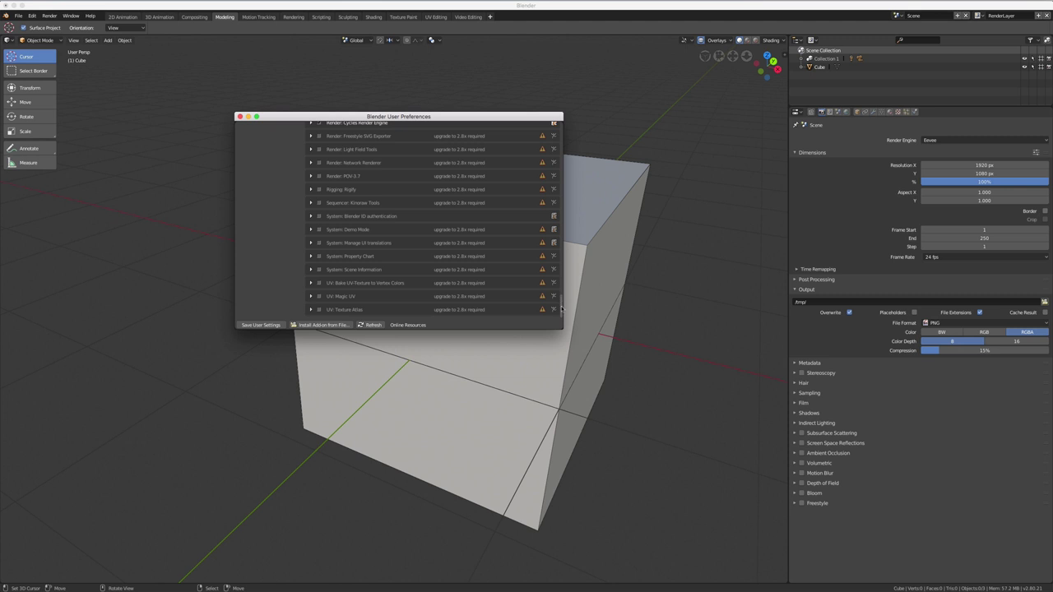
left_click_drag(561, 310, 557, 224)
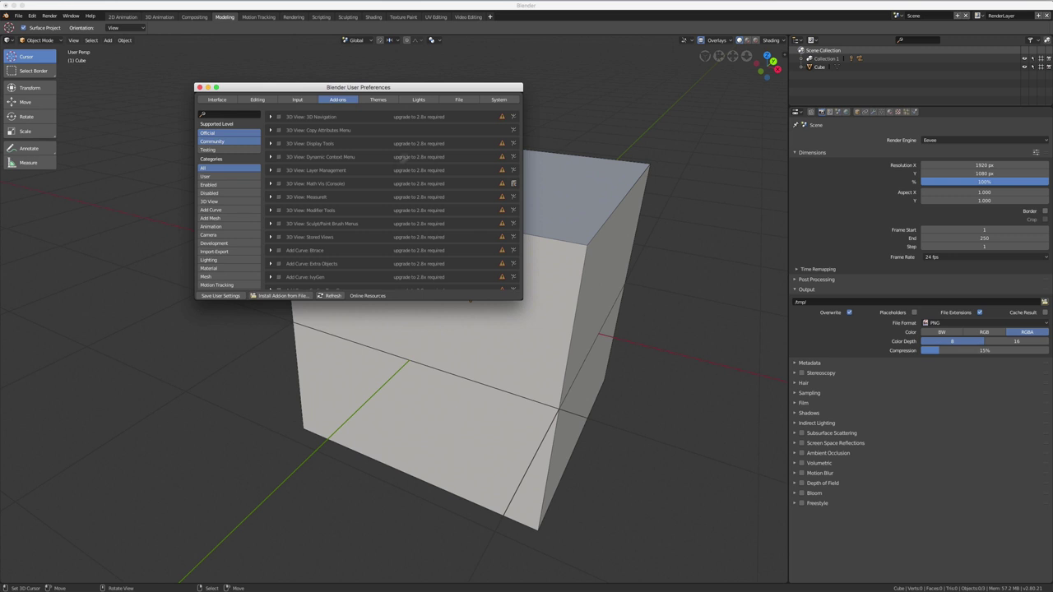
Browse the System settings, then settle on the File tab showing paths like Temp /tmp/ and Save & Load.
left_click(499, 100)
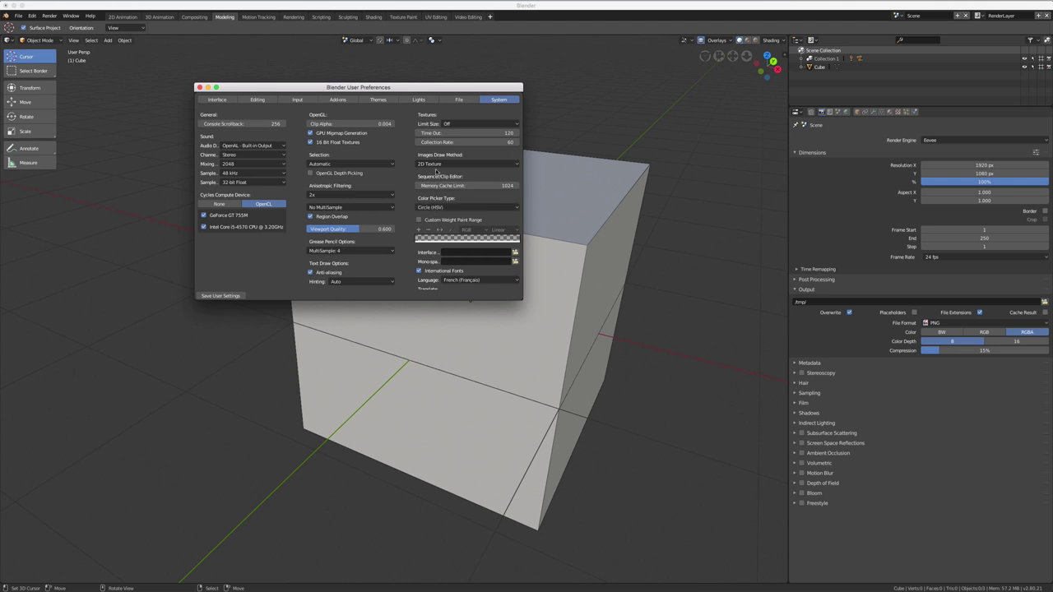
left_click(463, 99)
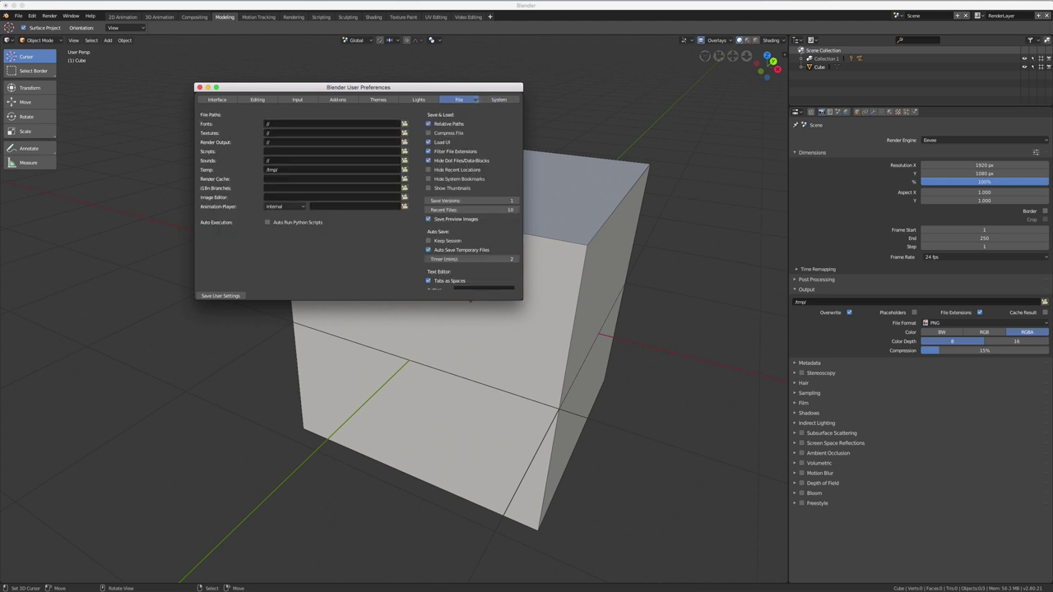
left_click(499, 100)
scroll(493, 169, "down", 1)
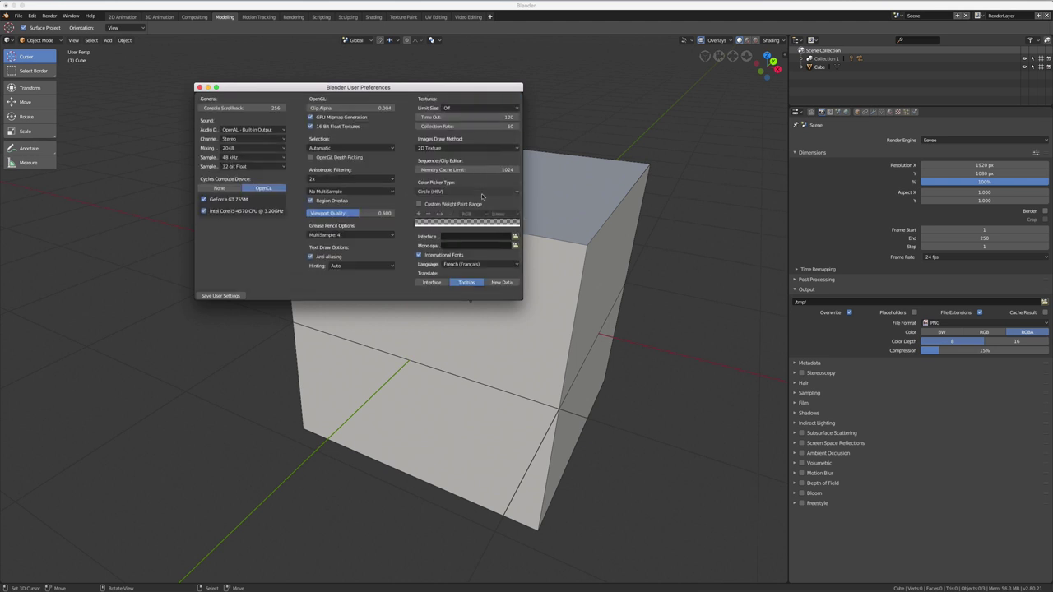
scroll(493, 169, "up", 1)
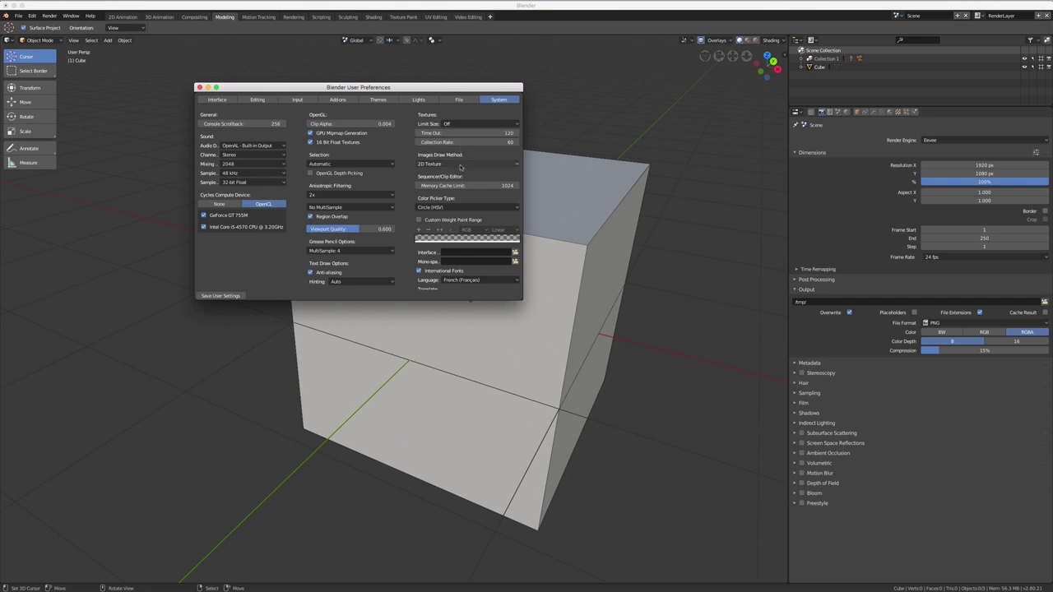
scroll(460, 160, "down", 1)
scroll(461, 167, "up", 1)
left_click(459, 102)
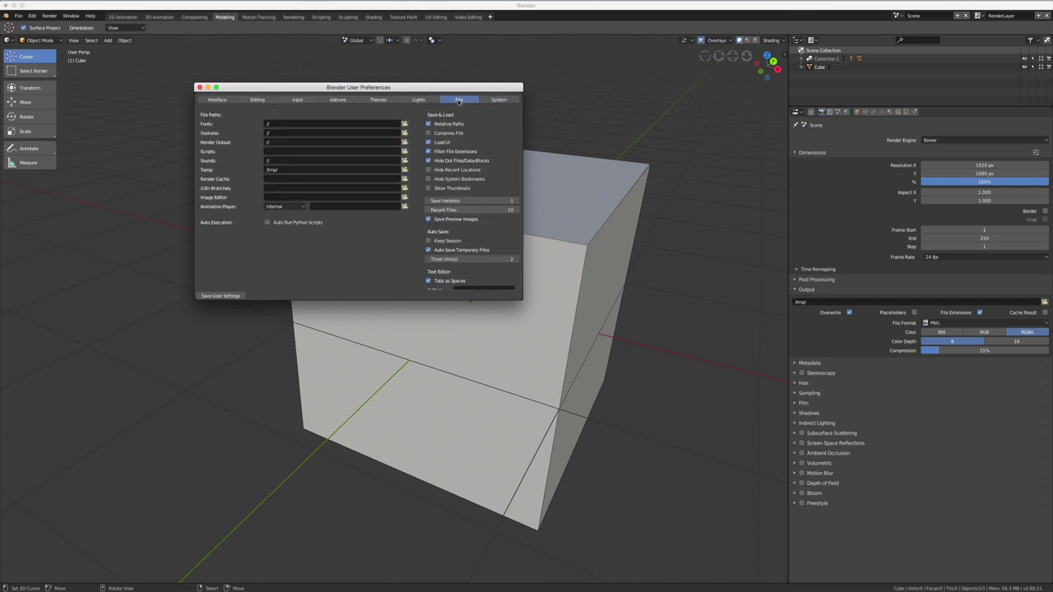
scroll(460, 171, "down", 1)
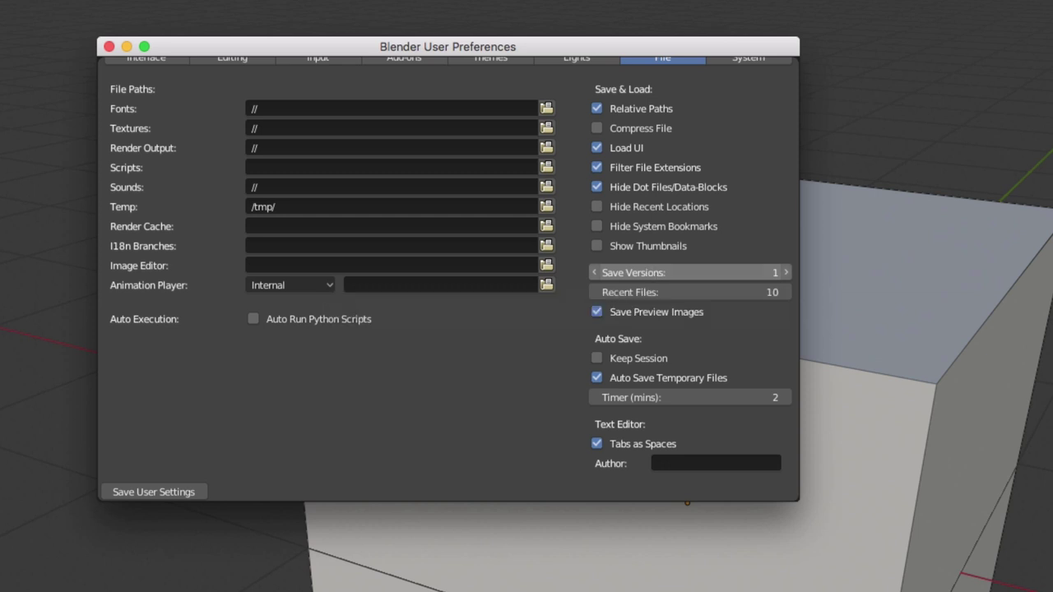
Set Save Versions to 32, Recent Files to 30, enable Keep Session, and close the Preferences window.
left_click_drag(646, 273, 724, 273)
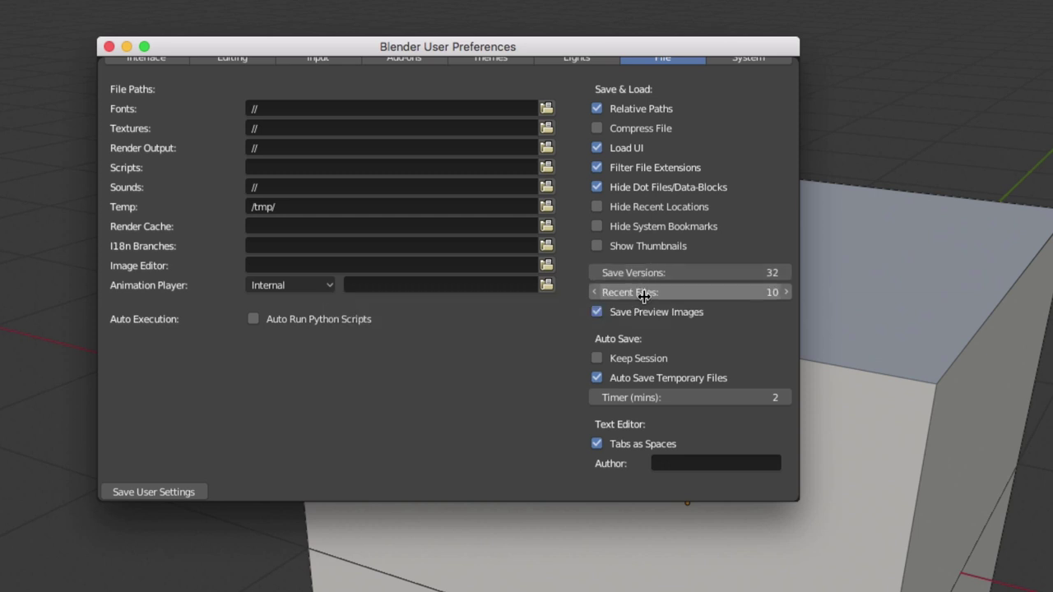
left_click_drag(644, 292, 695, 292)
left_click(596, 358)
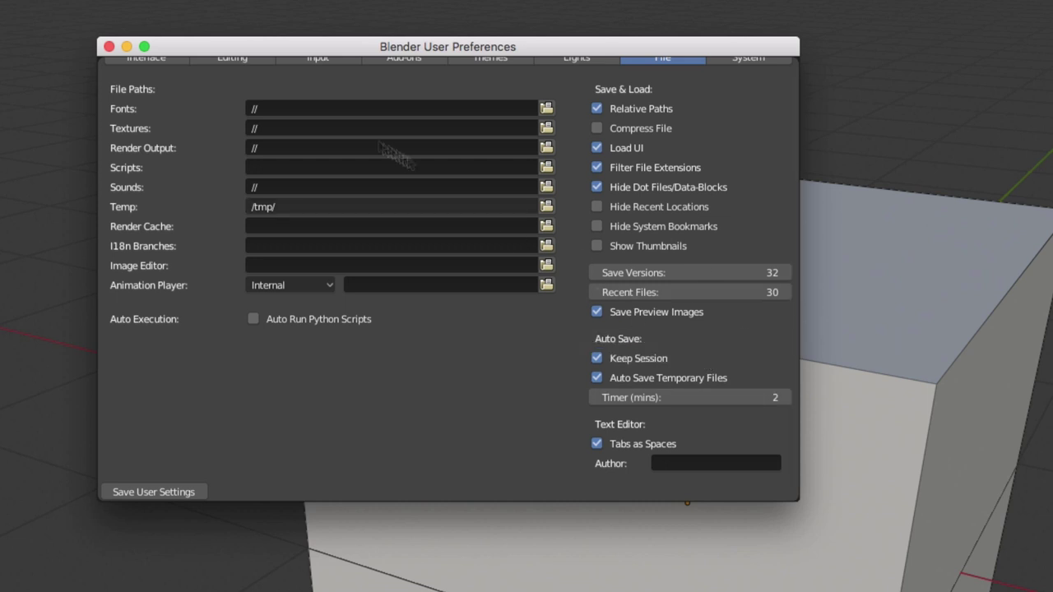
left_click(109, 47)
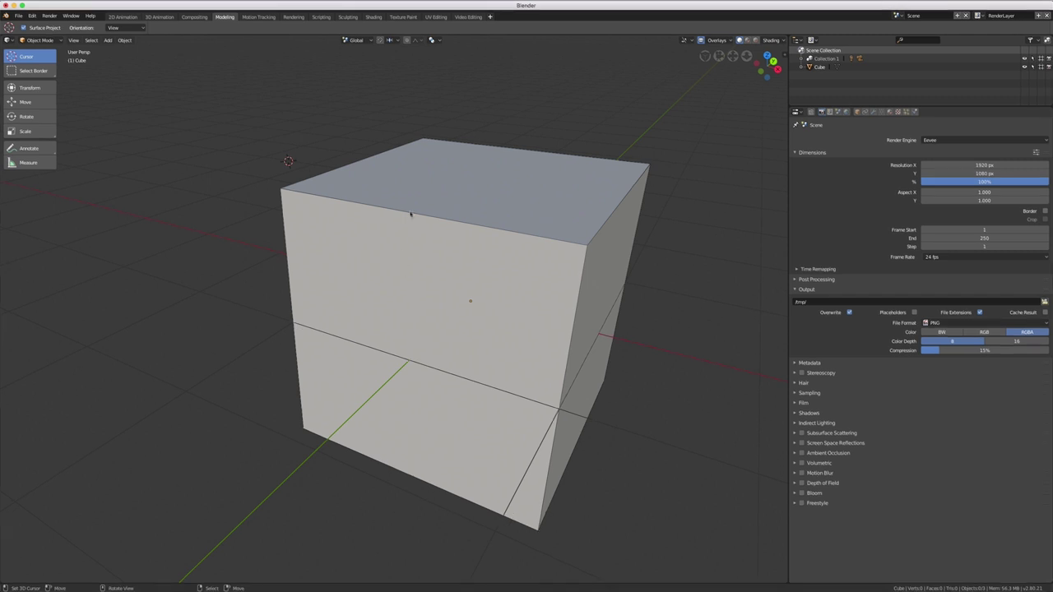
middle_click_drag(508, 317, 535, 312)
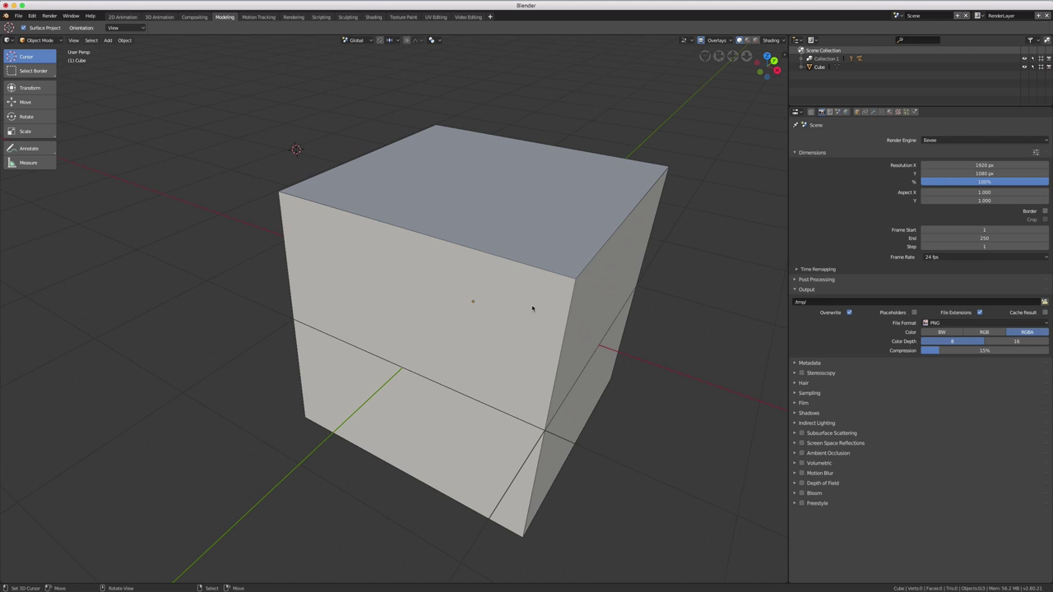
scroll(527, 304, "down", 2)
mouse_move(496, 315)
middle_mouse_down()
mouse_move(531, 305)
mouse_move(498, 320)
mouse_move(472, 299)
mouse_move(498, 320)
middle_mouse_up()
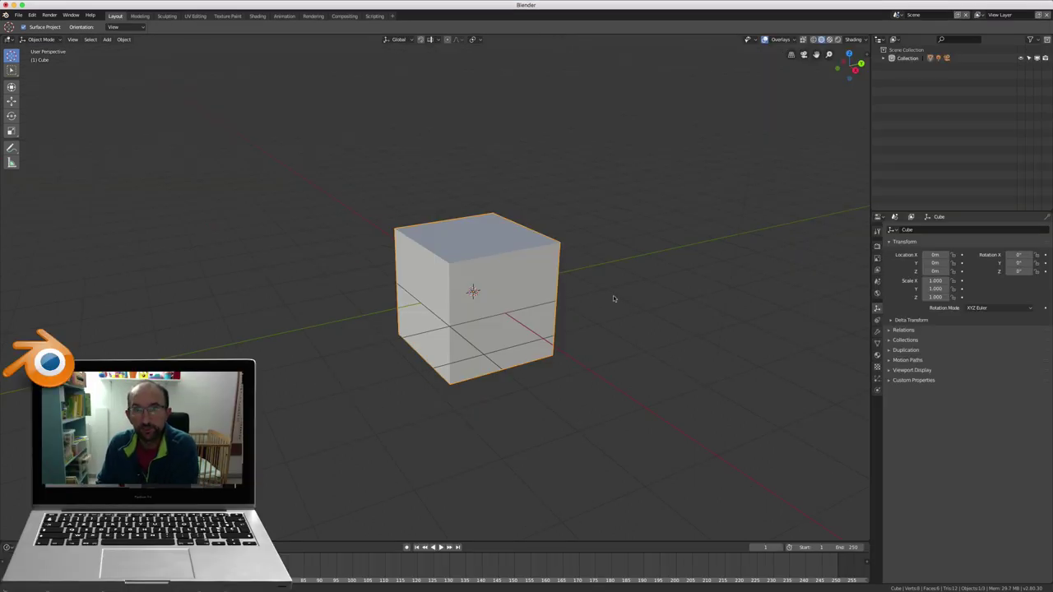
Show the Output properties (1920×1080, 24 fps, PNG) and call up the Z shading pie menu.
mouse_move(625, 299)
middle_mouse_down()
mouse_move(602, 301)
mouse_move(634, 296)
middle_mouse_up()
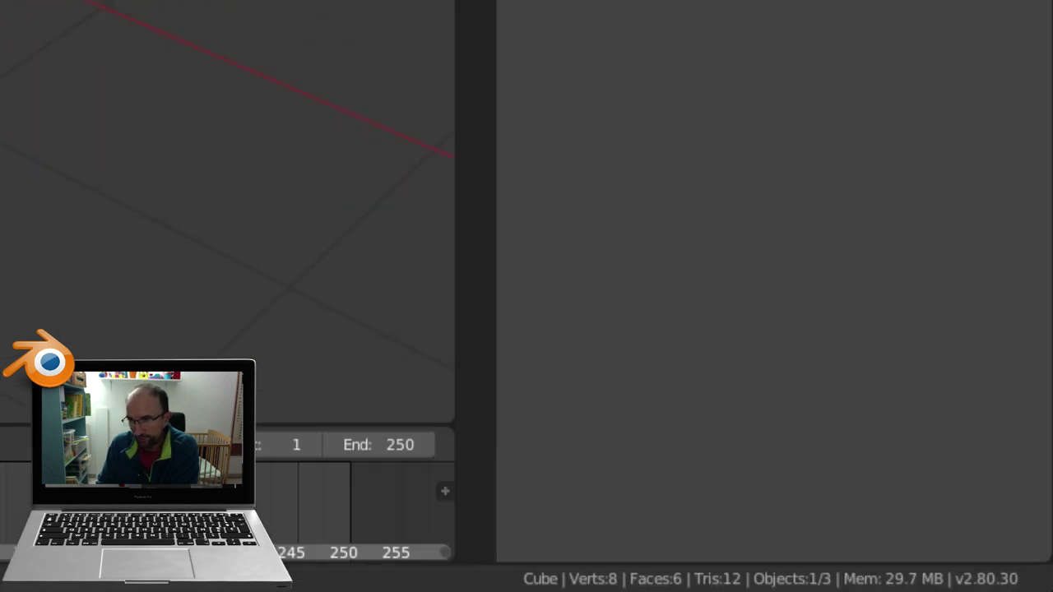
middle_click_drag(247, 205, 272, 197)
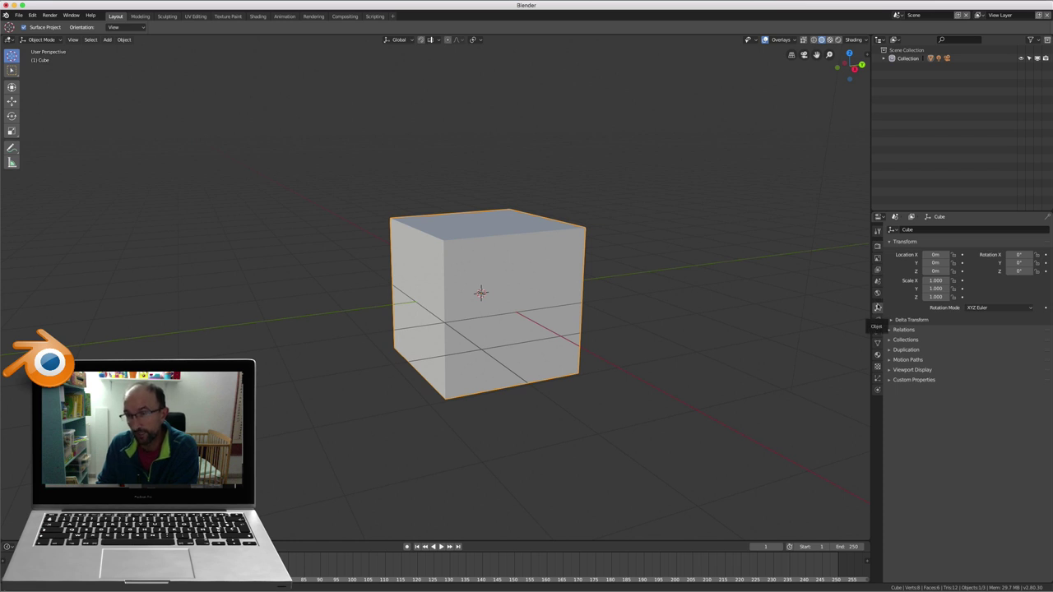
left_click(877, 232)
left_click(877, 247)
left_click(877, 258)
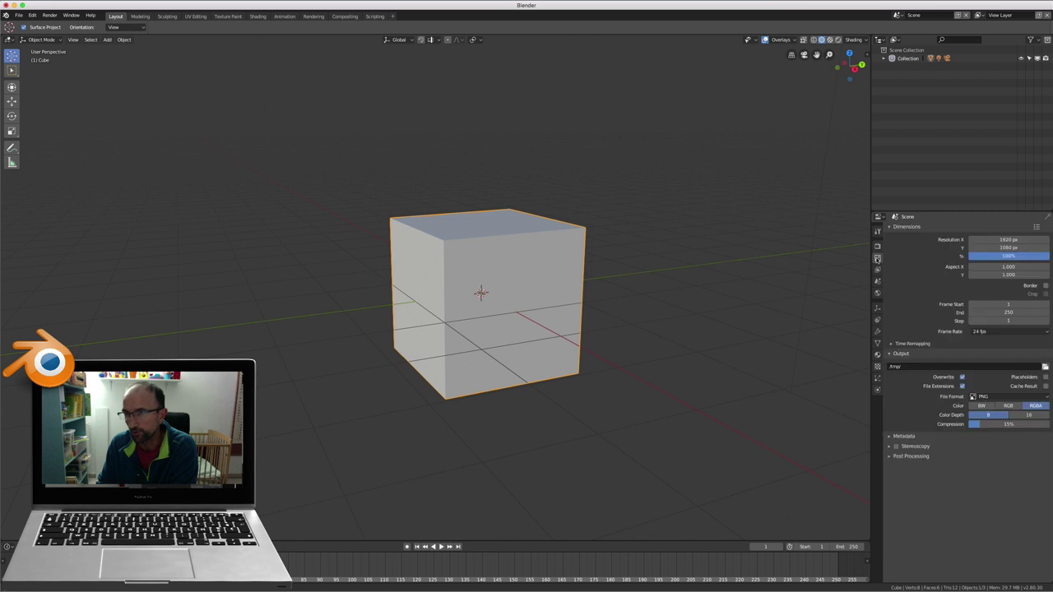
mouse_move(563, 291)
middle_mouse_down()
mouse_move(554, 301)
mouse_move(566, 306)
middle_mouse_up()
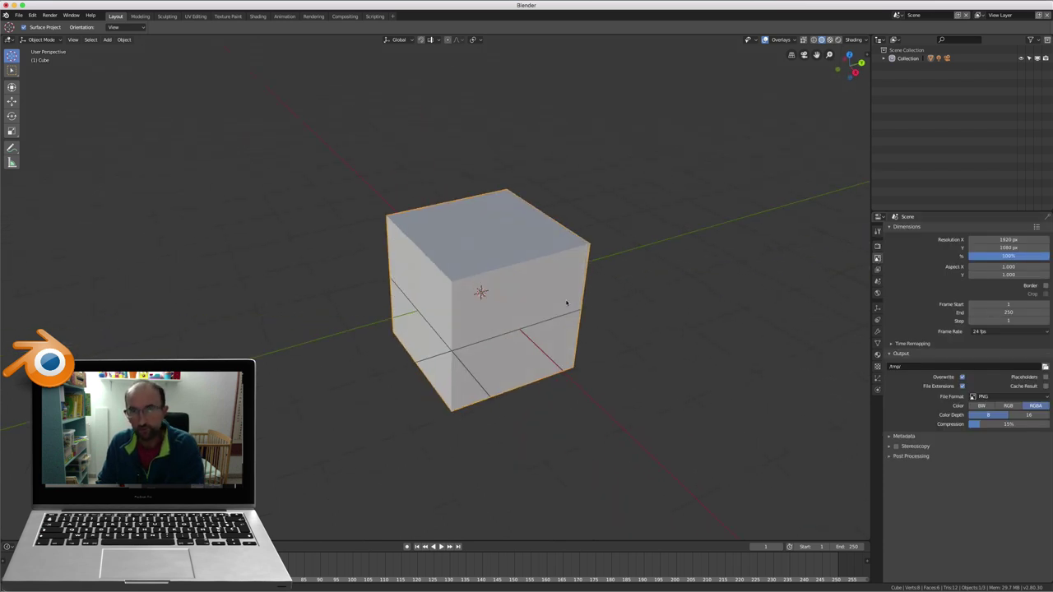
key("z")
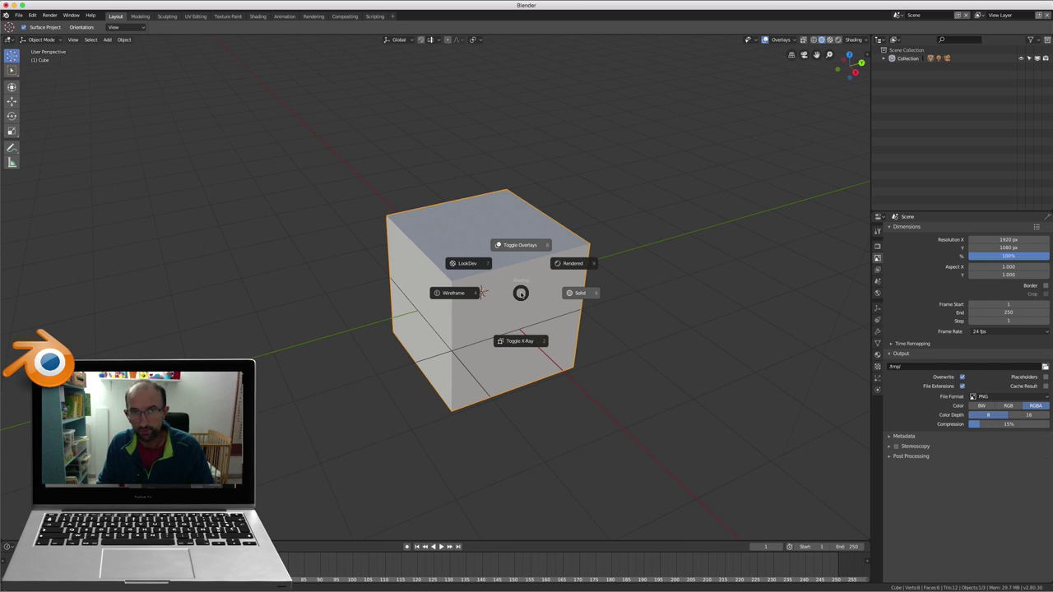
Switch the viewport to Wireframe shading and orbit around the see-through cube and camera.
left_click(449, 296)
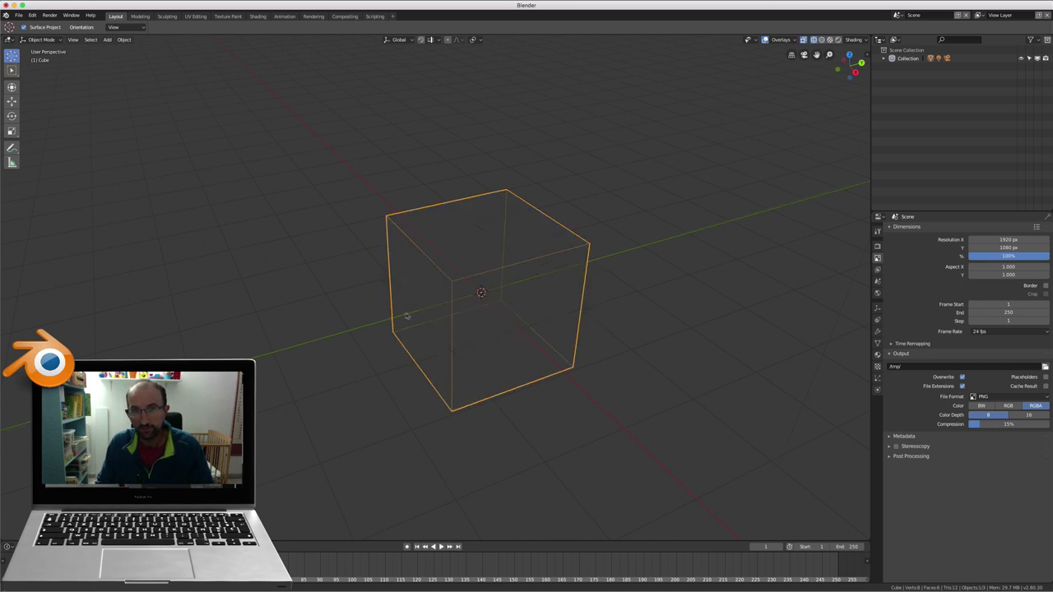
middle_click_drag(406, 316, 536, 293)
scroll(535, 294, "down", 3)
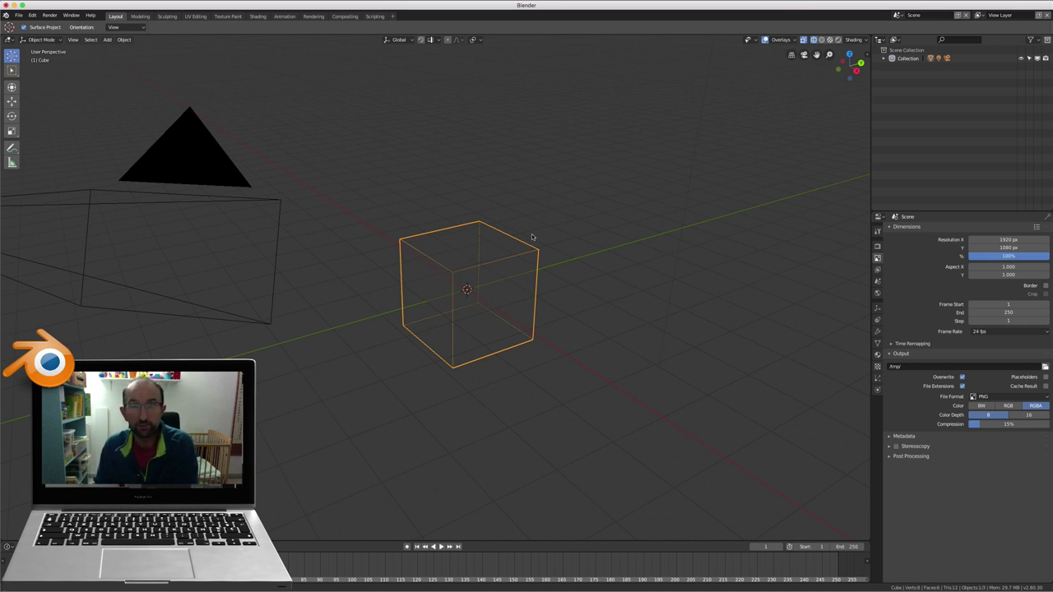
middle_click_drag(532, 237, 615, 242)
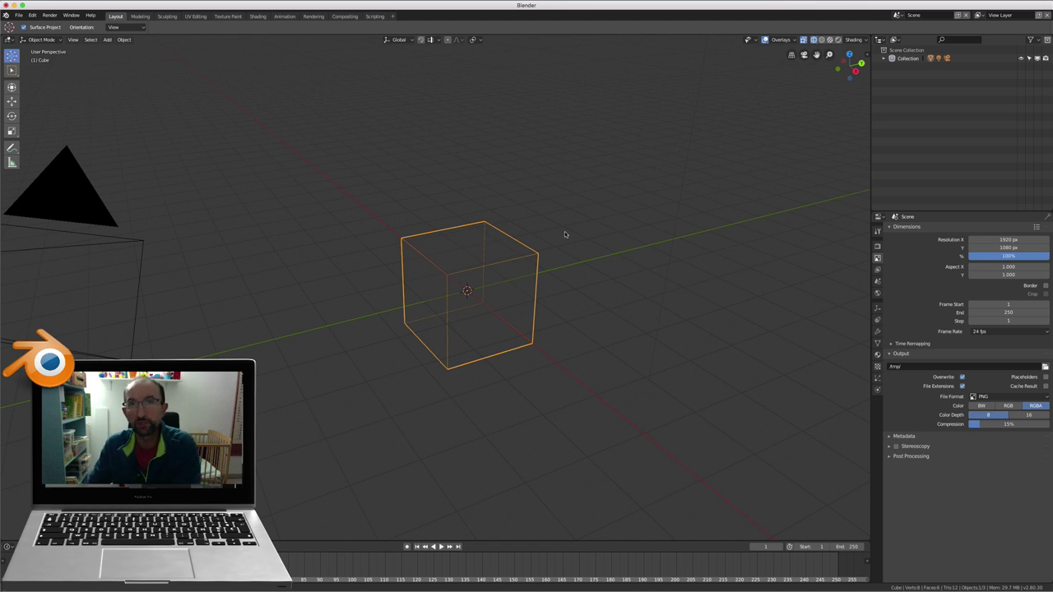
mouse_move(567, 258)
middle_mouse_down()
mouse_move(536, 275)
mouse_move(567, 261)
middle_mouse_up()
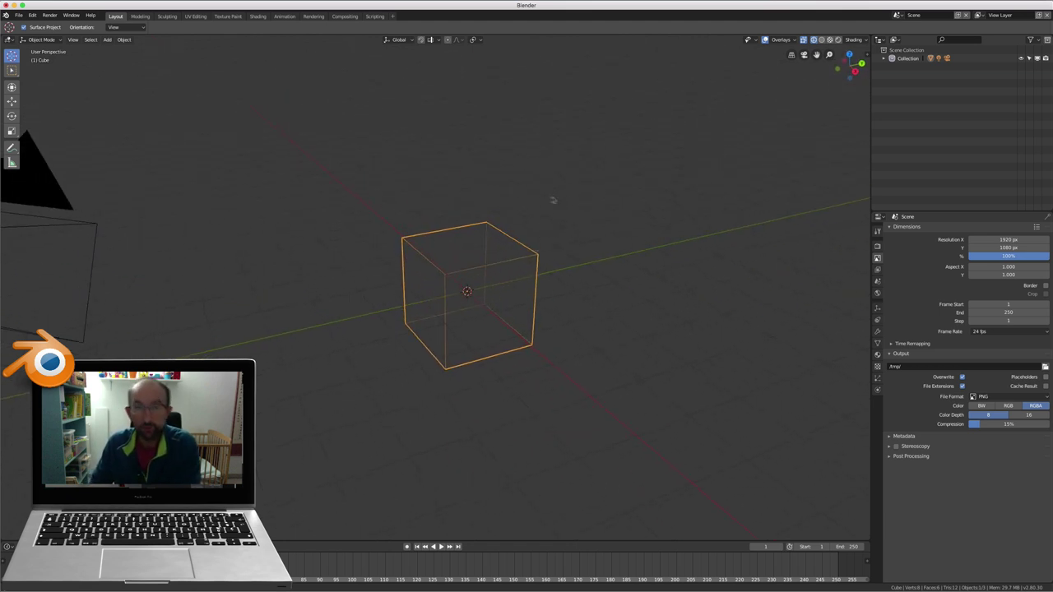
key("Tab")
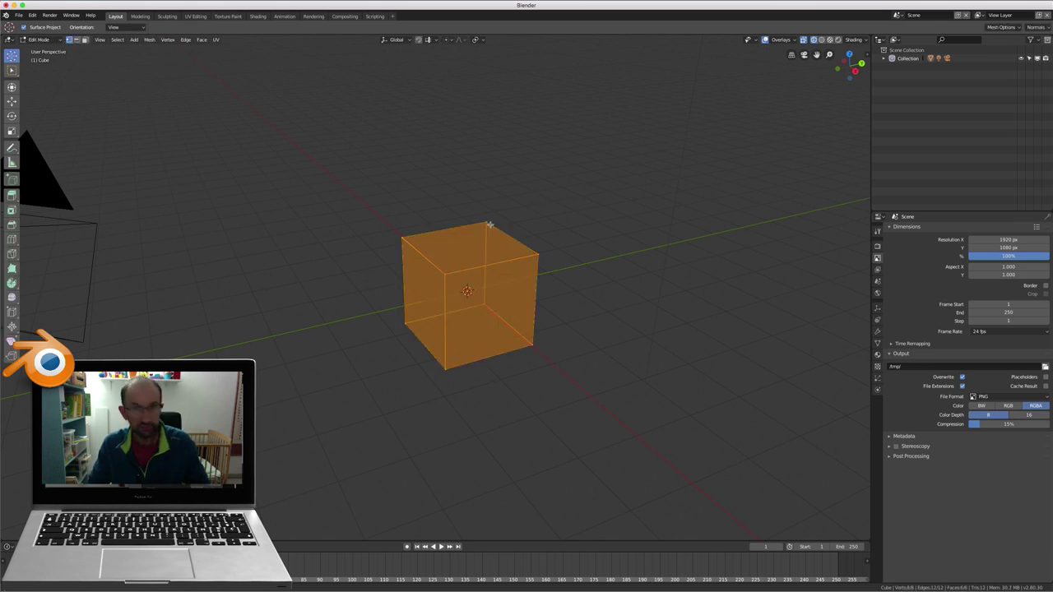
mouse_move(520, 230)
middle_mouse_down()
mouse_move(503, 236)
mouse_move(517, 234)
middle_mouse_up()
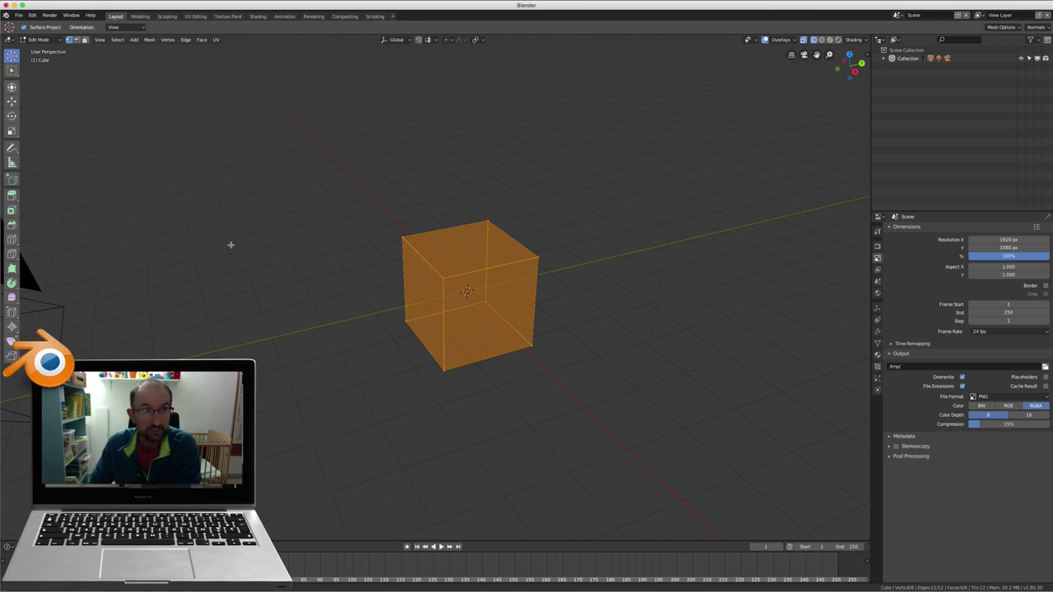
mouse_move(457, 235)
middle_mouse_down()
mouse_move(442, 236)
mouse_move(461, 234)
middle_mouse_up()
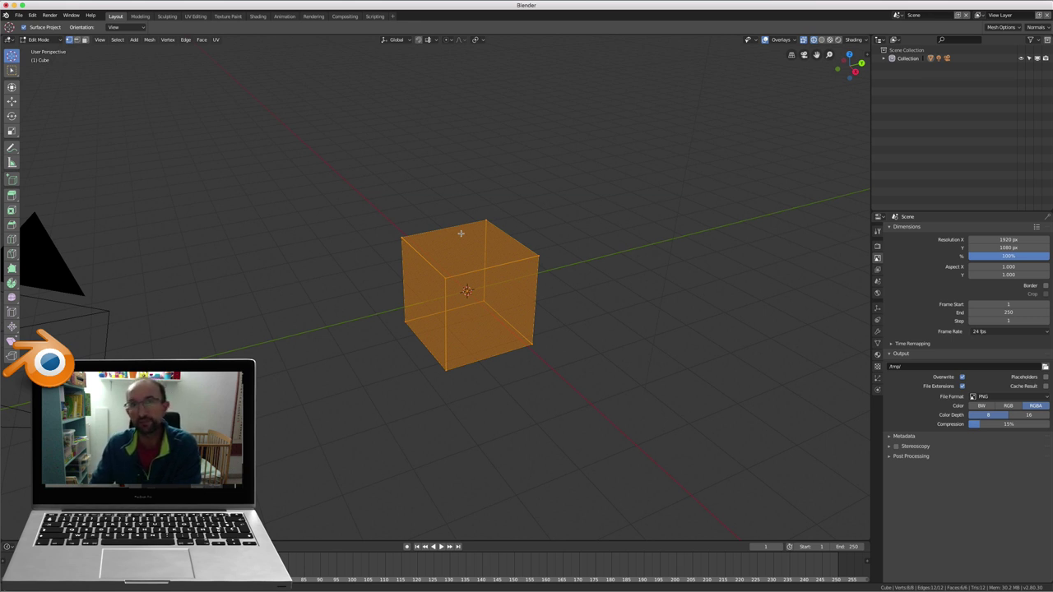
mouse_move(480, 250)
middle_mouse_down()
mouse_move(442, 251)
mouse_move(486, 222)
middle_mouse_up()
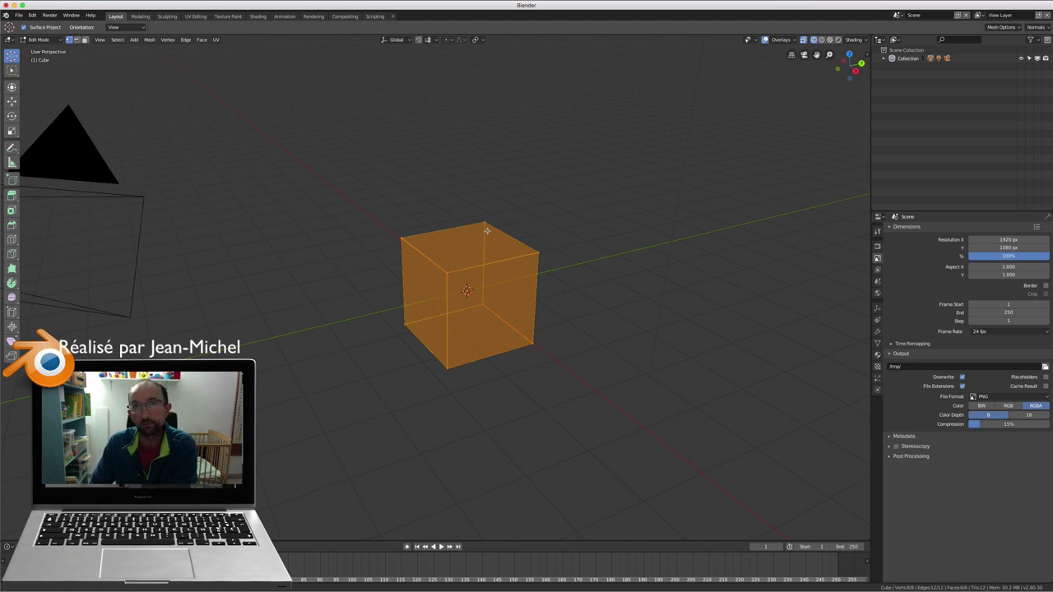
scroll(487, 231, "up", 1)
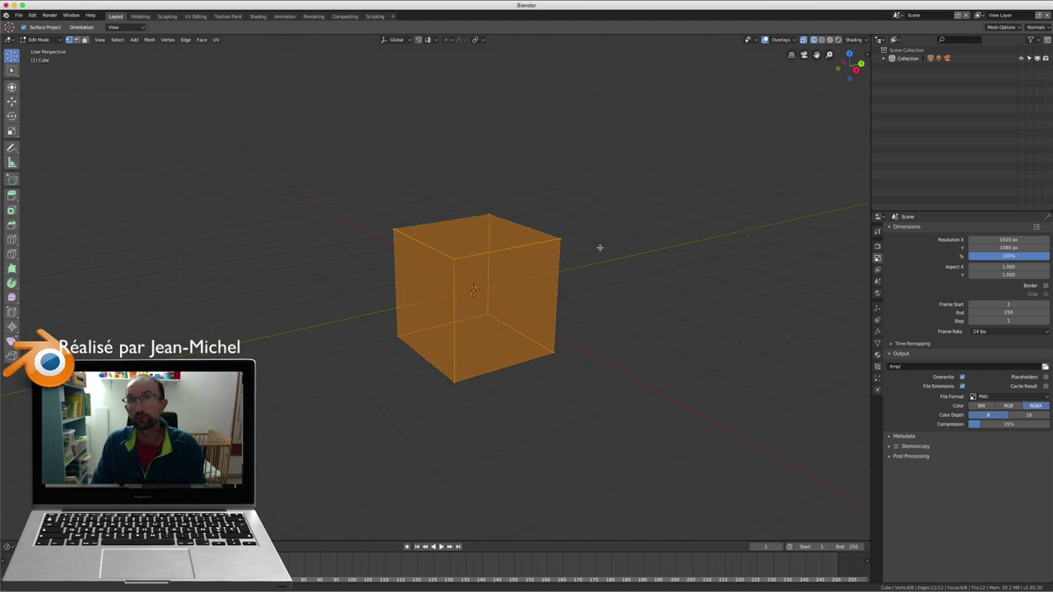